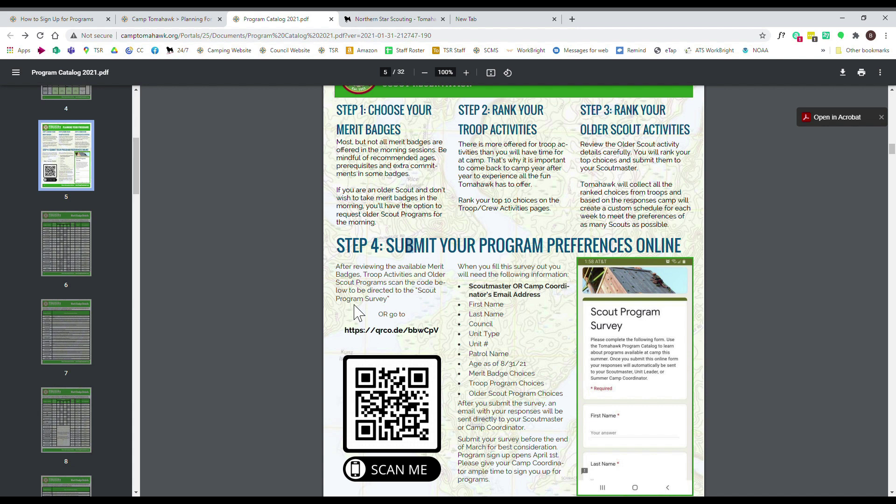
- Scroll through catalog pages 5–6 to reach the qrco.de/bbwCpV survey link
scroll(407, 320, up, 1)
scroll(411, 318, up, 1)
scroll(417, 320, down, 1)
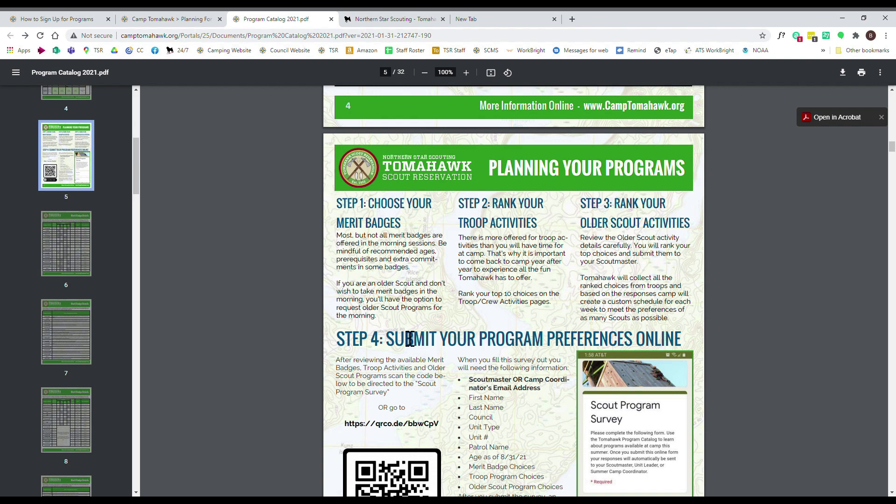
scroll(418, 337, down, 7)
scroll(417, 337, down, 7)
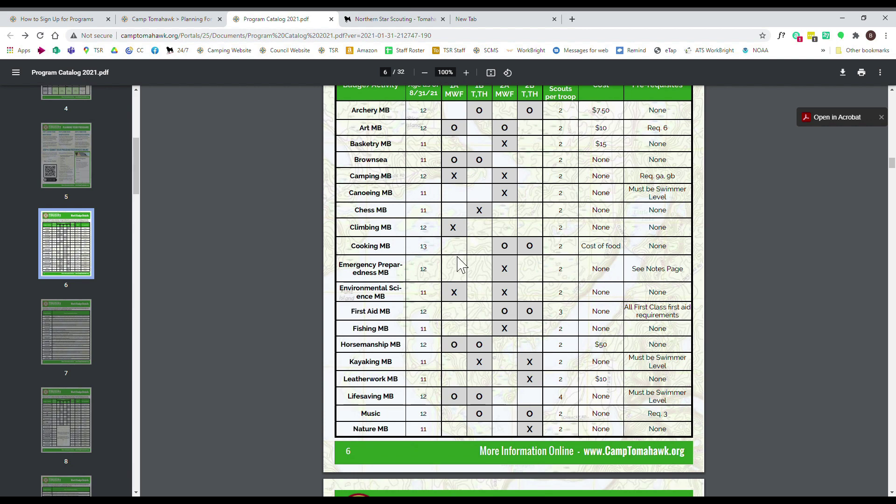
scroll(461, 265, up, 11)
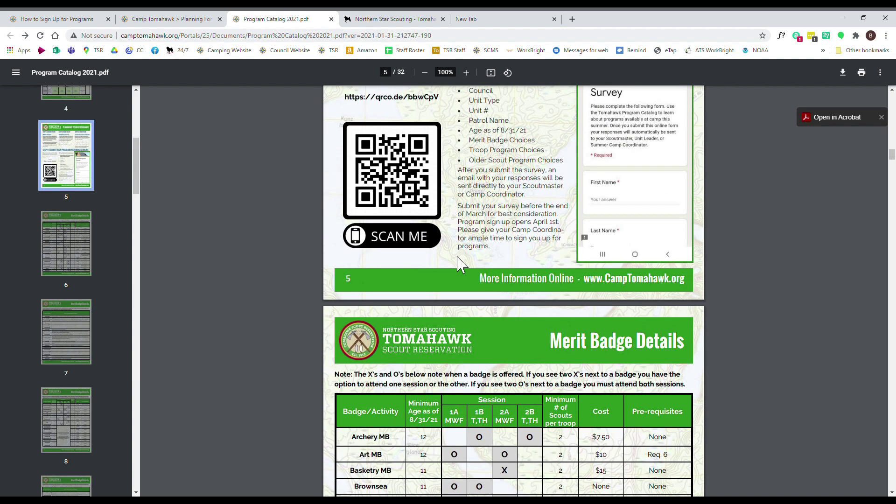
scroll(461, 265, up, 2)
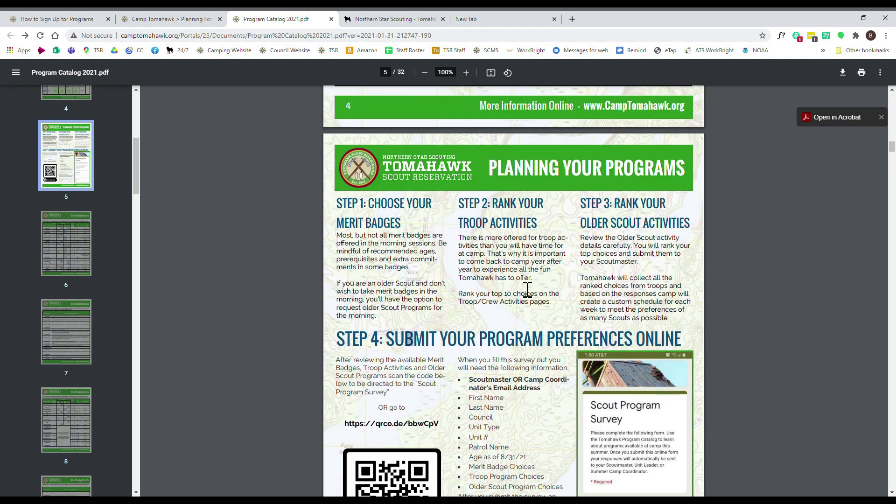
scroll(522, 290, down, 1)
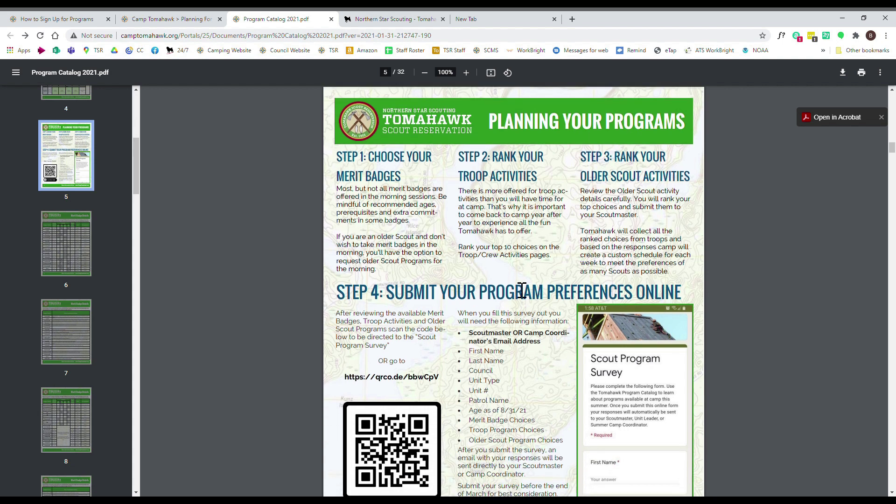
scroll(488, 280, down, 2)
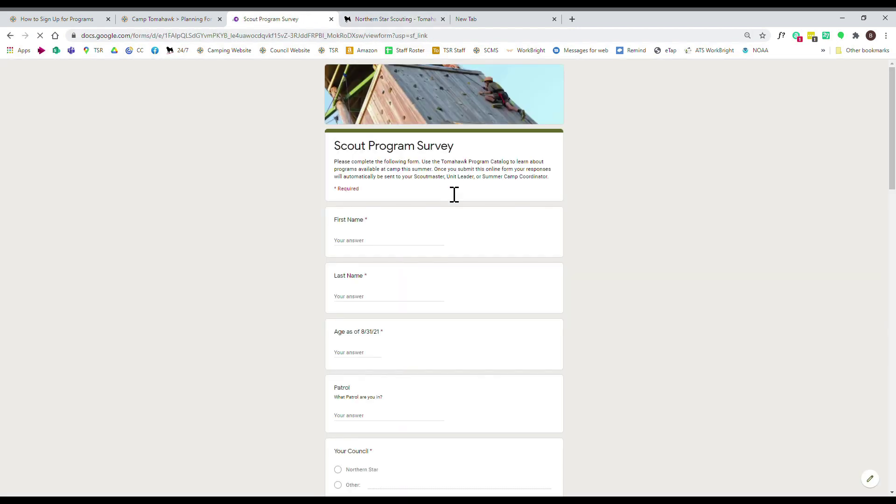
- Enter the scout's first and last name, age 12 and patrol Cobra
click(364, 251)
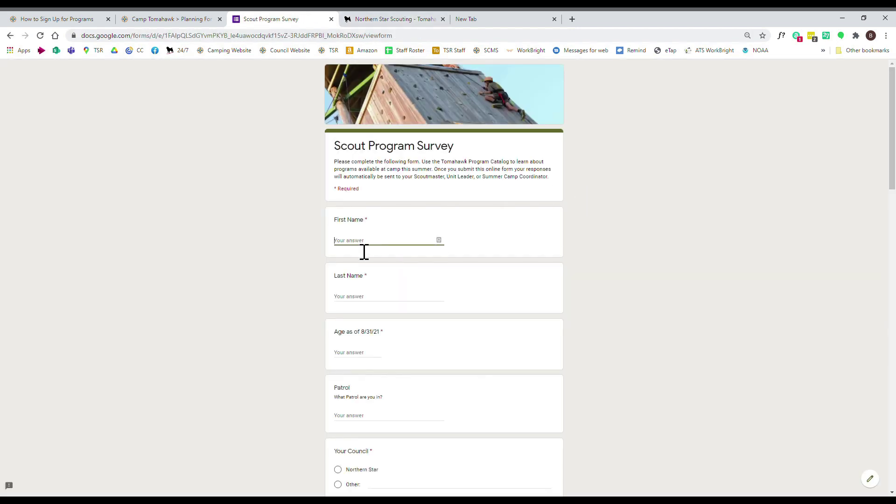
key(Tab)
text(Halloran)
key(Tab)
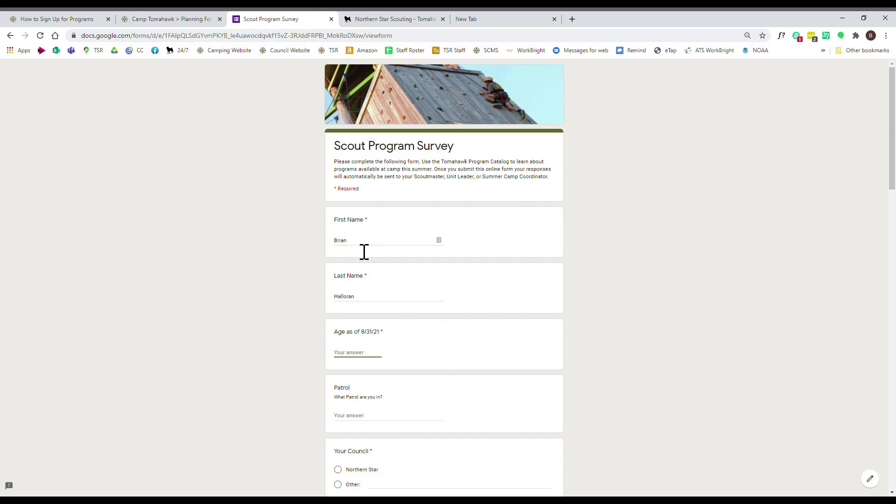
key(Tab)
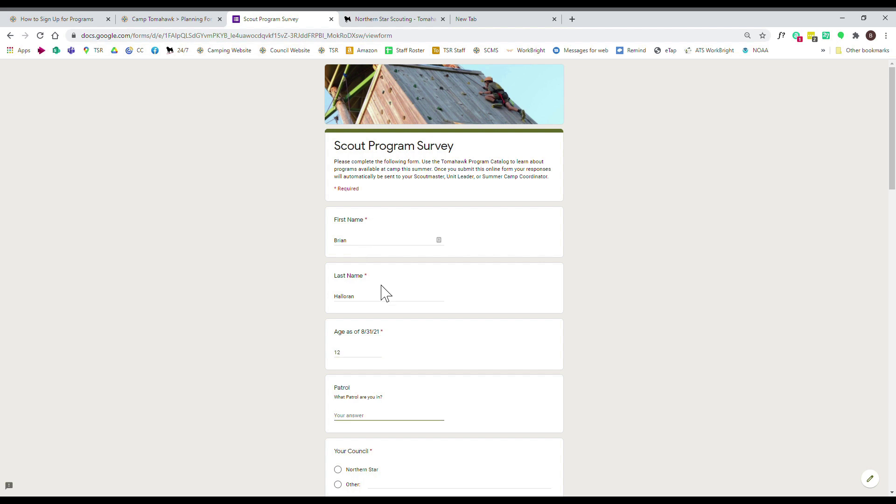
- Choose Northern Star council and unit type Troop, enter unit 9324 and the scoutmaster's email
scroll(376, 287, down, 3)
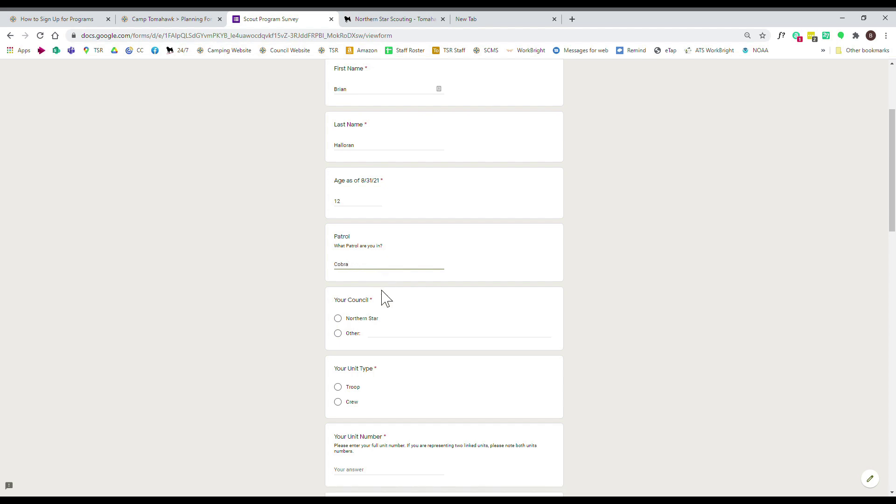
scroll(371, 282, down, 2)
click(344, 237)
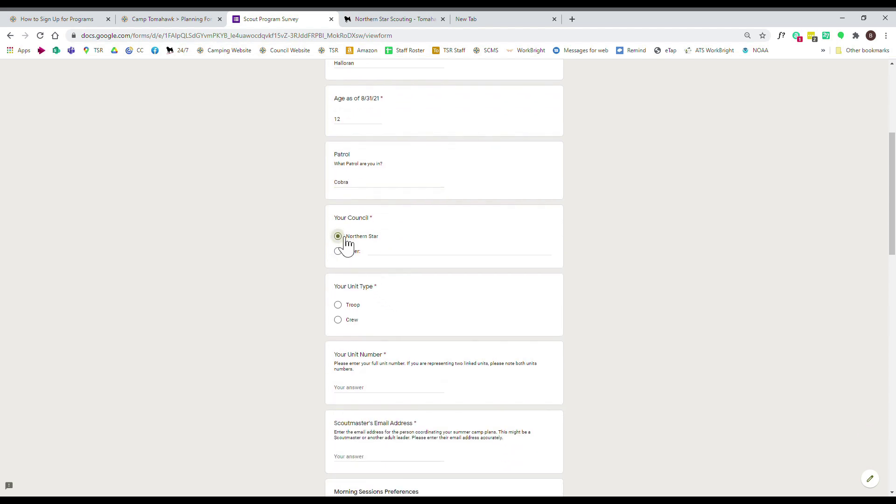
click(344, 308)
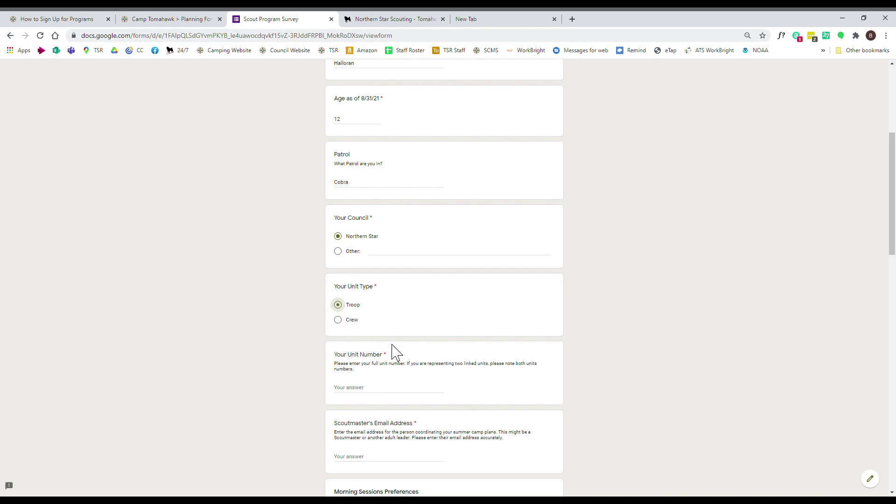
click(367, 399)
text(9324)
scroll(426, 394, down, 4)
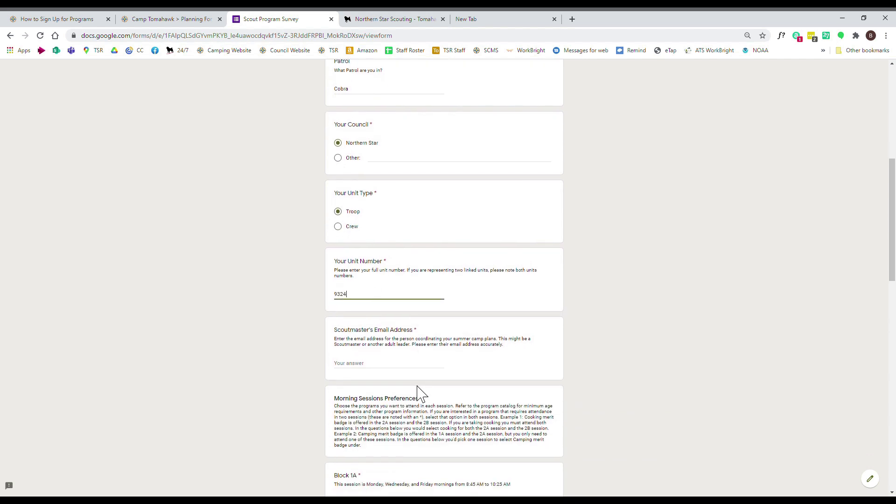
click(371, 278)
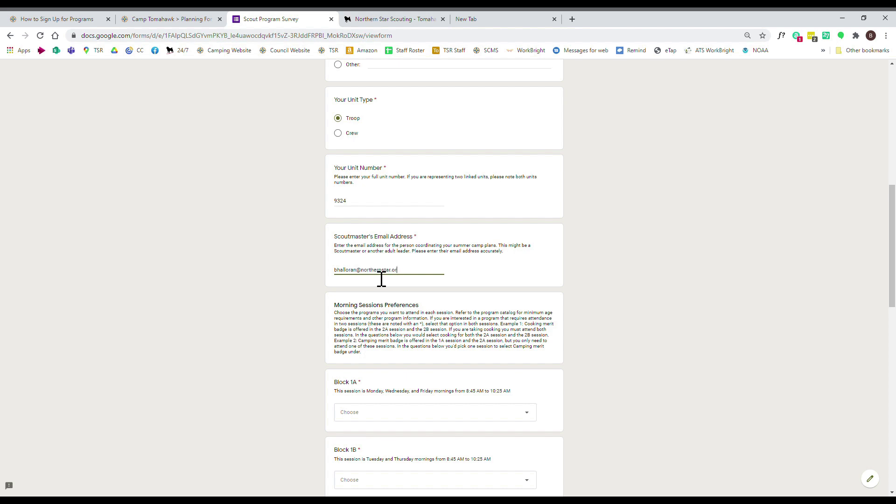
scroll(450, 312, down, 2)
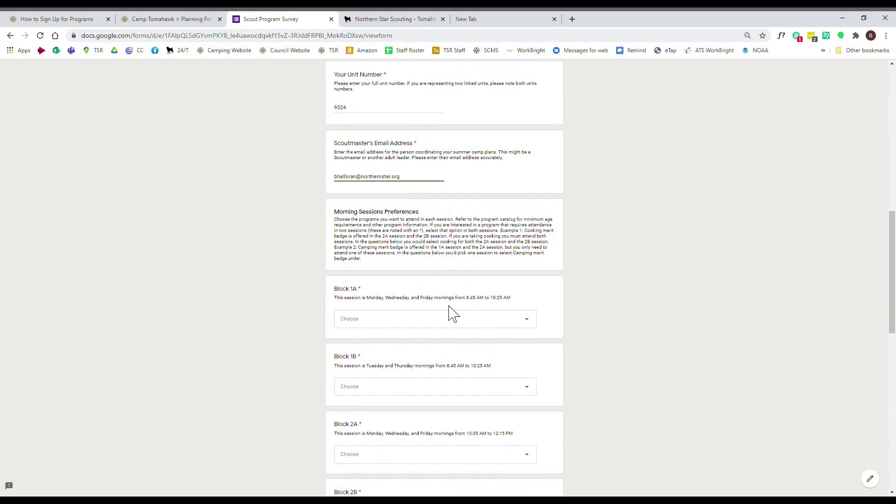
scroll(532, 268, down, 2)
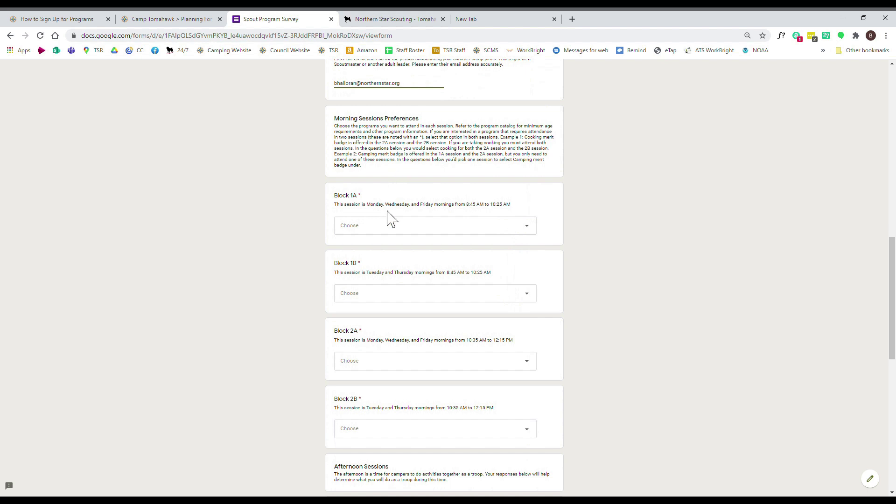
scroll(534, 240, down, 1)
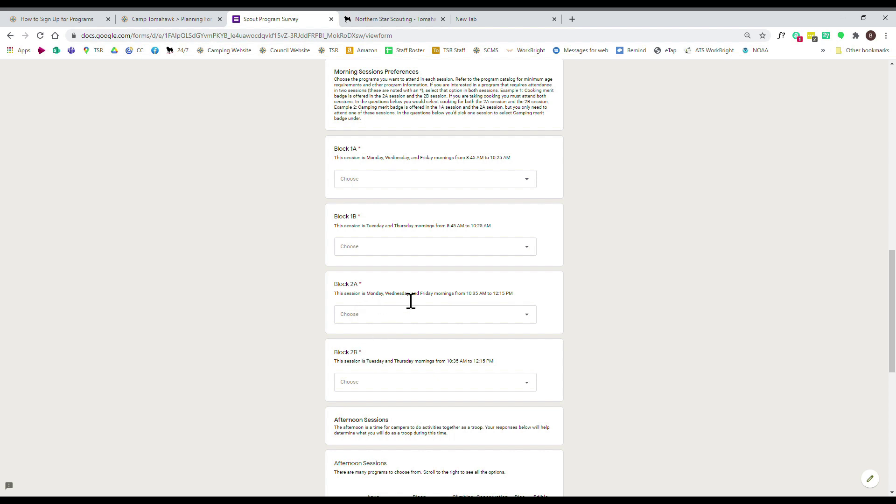
- Pick Brownsea for Blocks 1A and 1B, Swimming Merit Badge for 2A, Leatherwork Merit Badge for 2B
click(446, 189)
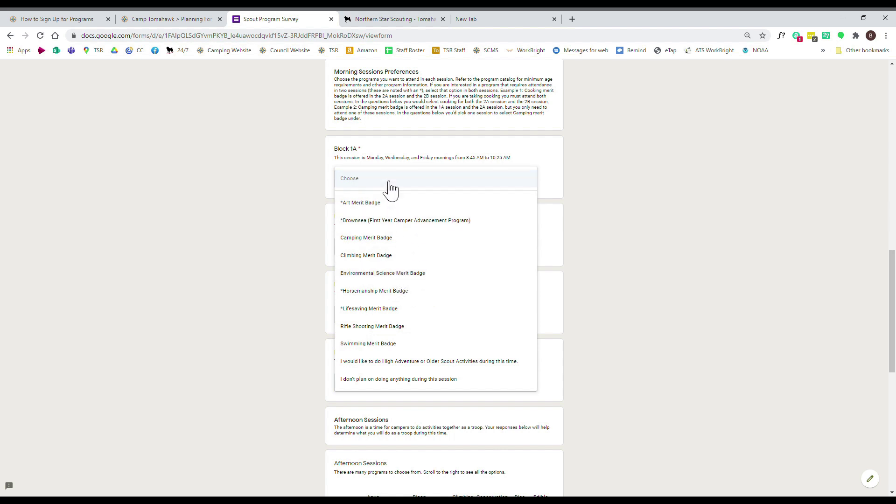
click(383, 224)
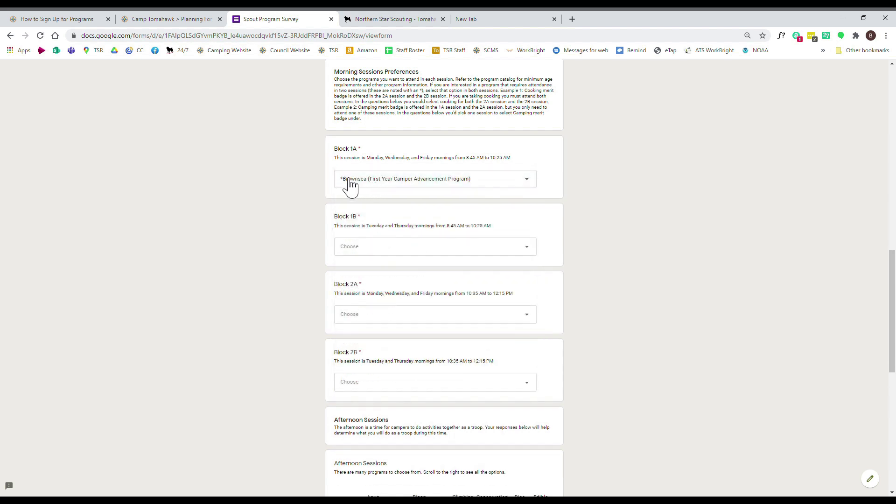
click(374, 249)
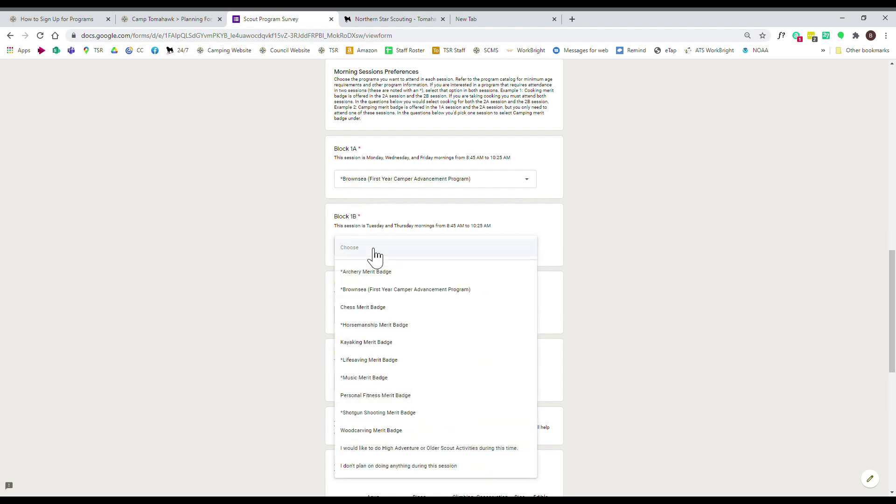
click(377, 289)
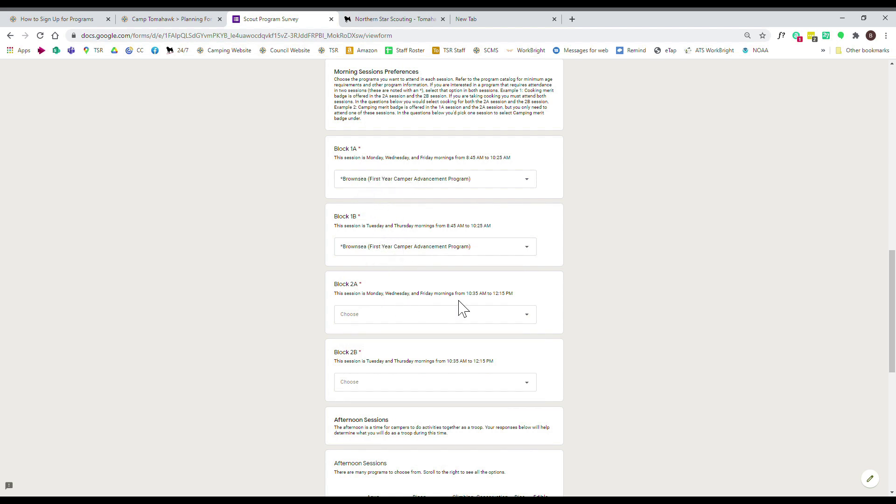
click(396, 318)
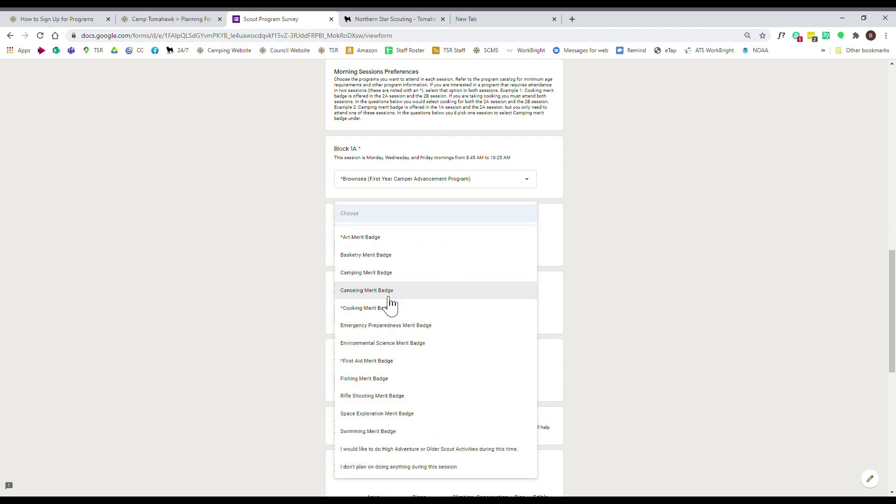
click(383, 432)
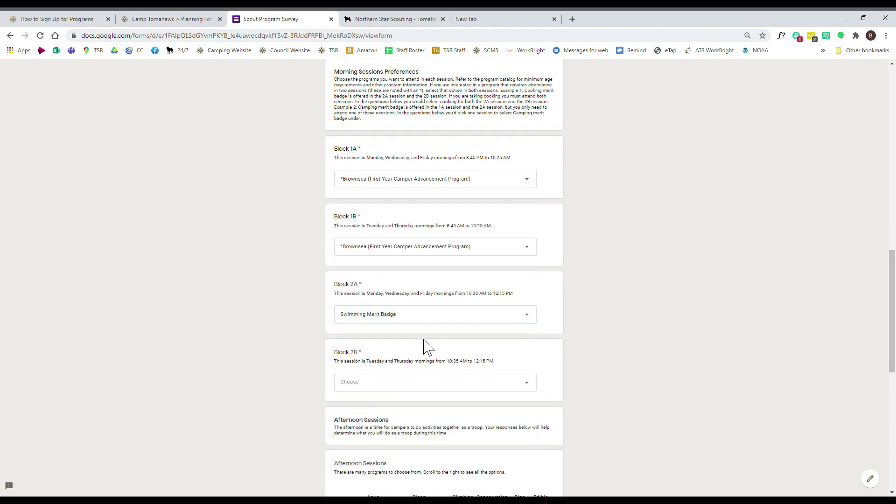
scroll(429, 345, down, 2)
click(378, 290)
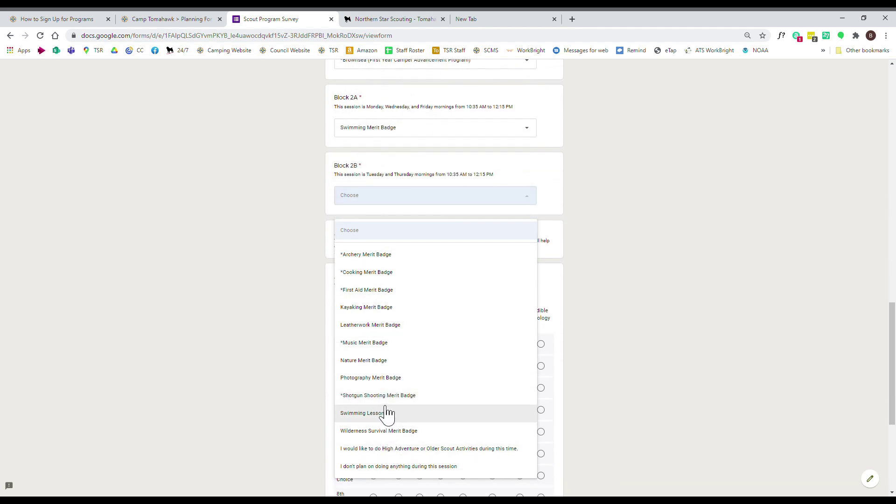
click(378, 326)
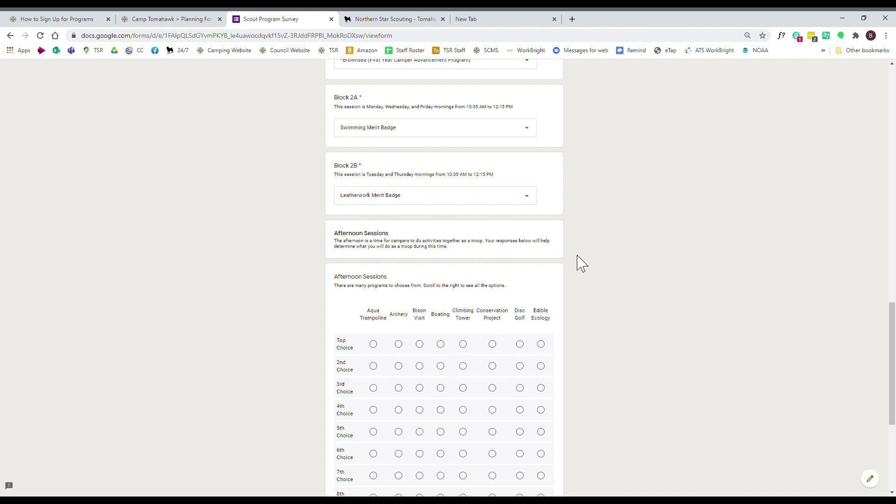
scroll(581, 264, down, 2)
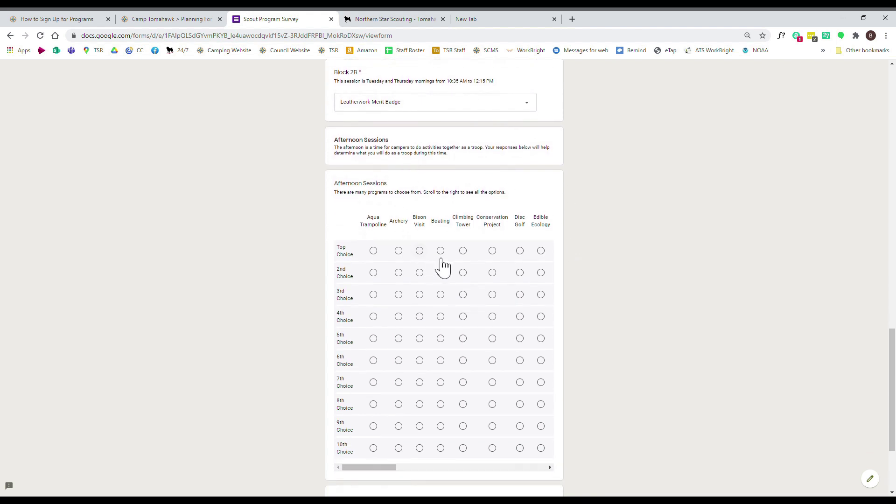
- Rank Aqua Trampoline 1st, Bird Study 2nd, Voyageur Canoe 3rd, Shotgun 4th, Tomahawk Throwing 5th
scroll(577, 244, down, 2)
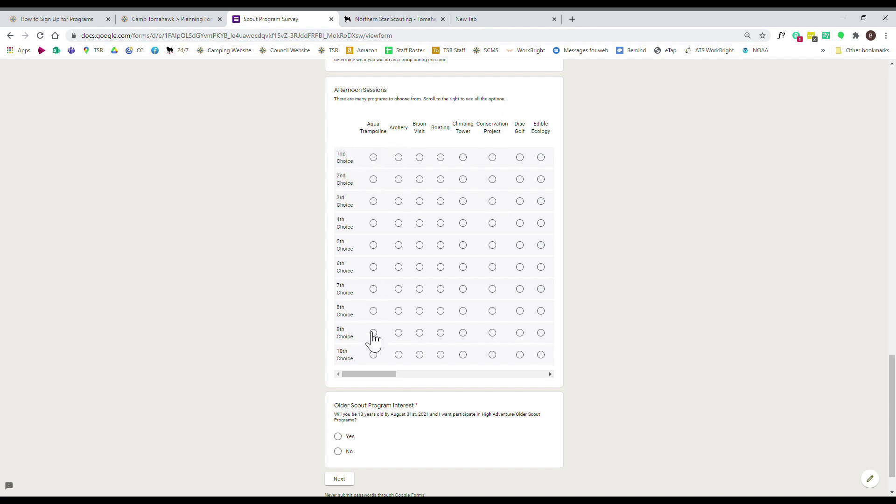
click(379, 159)
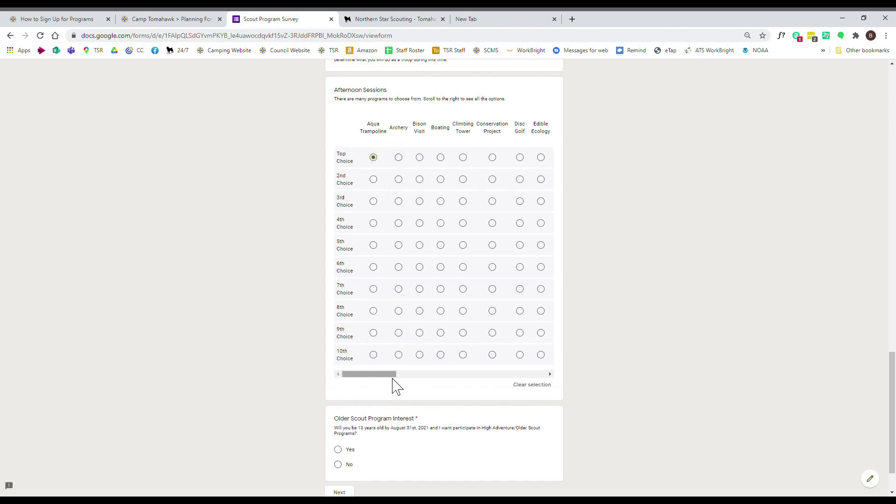
drag(387, 382, 544, 384)
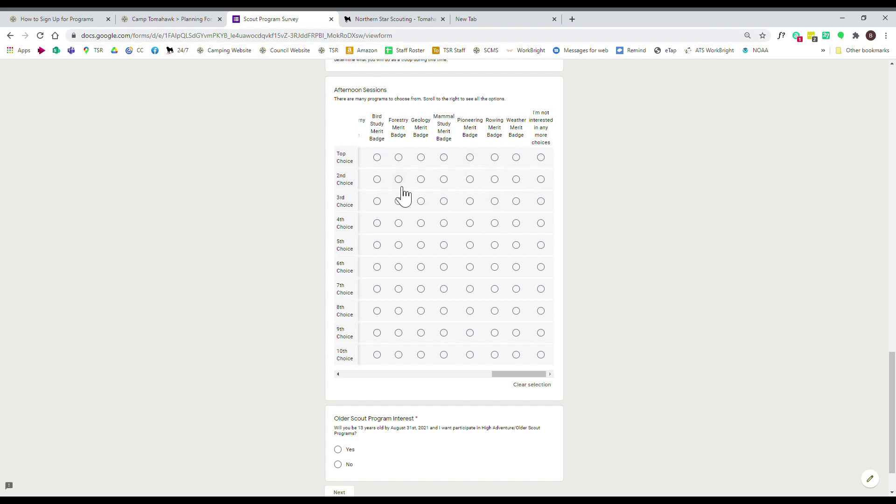
click(379, 182)
drag(511, 375, 460, 375)
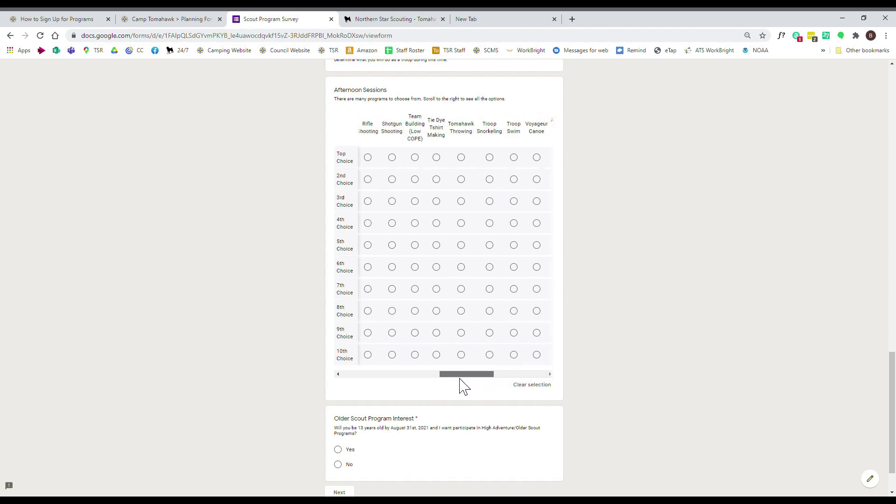
click(536, 201)
click(462, 246)
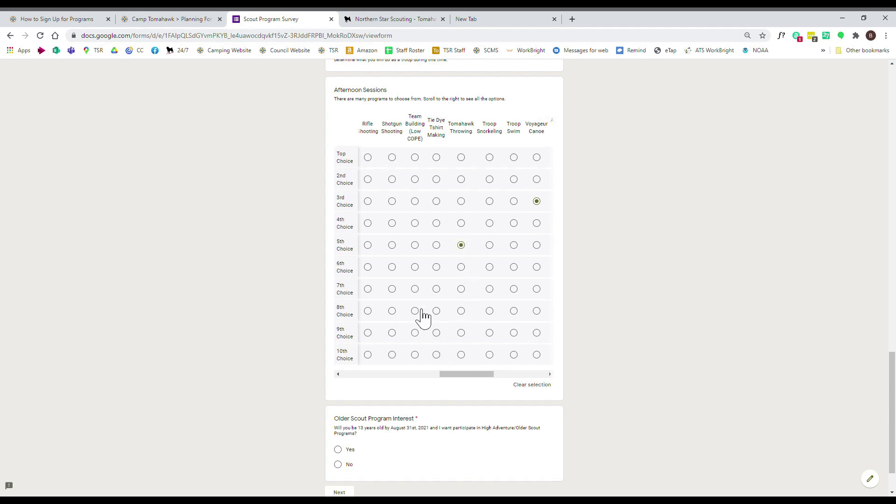
click(392, 223)
- Rank Logging Camp 7th, Ice Cream Outpost 8th, Horseback Riding 9th and Rifle Shooting 10th
drag(461, 374, 426, 374)
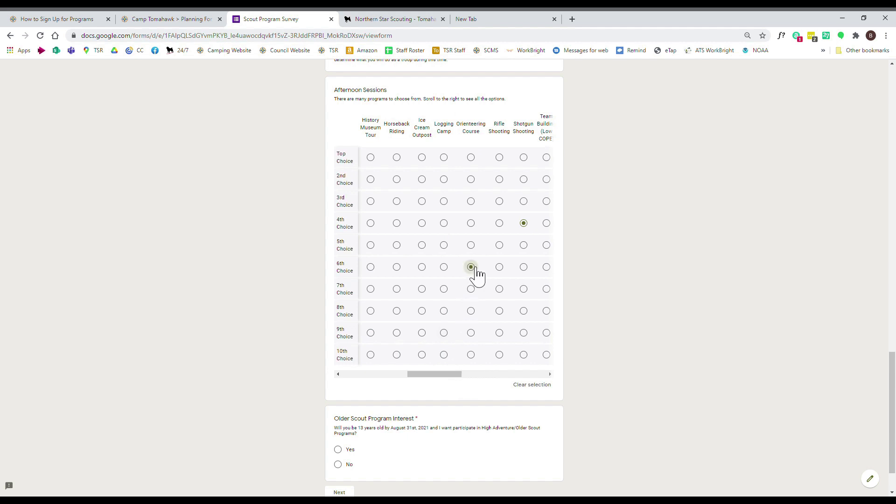
click(446, 289)
click(422, 311)
click(397, 333)
click(502, 357)
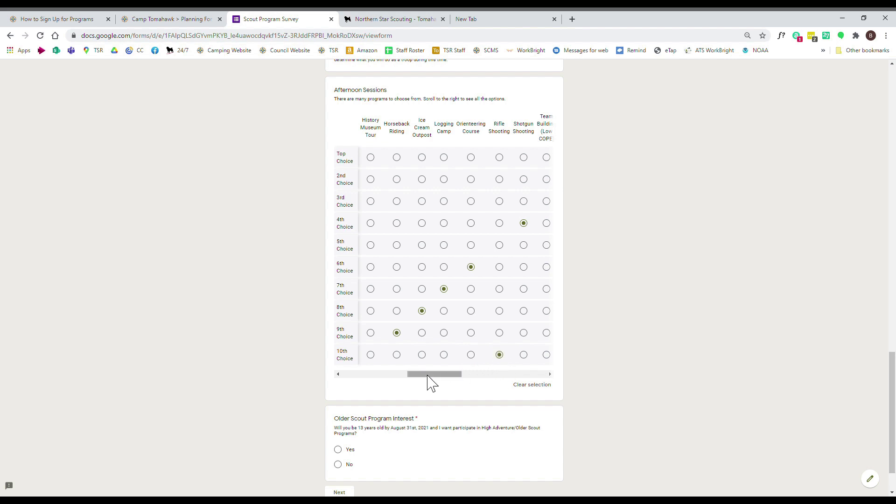
scroll(602, 327, down, 2)
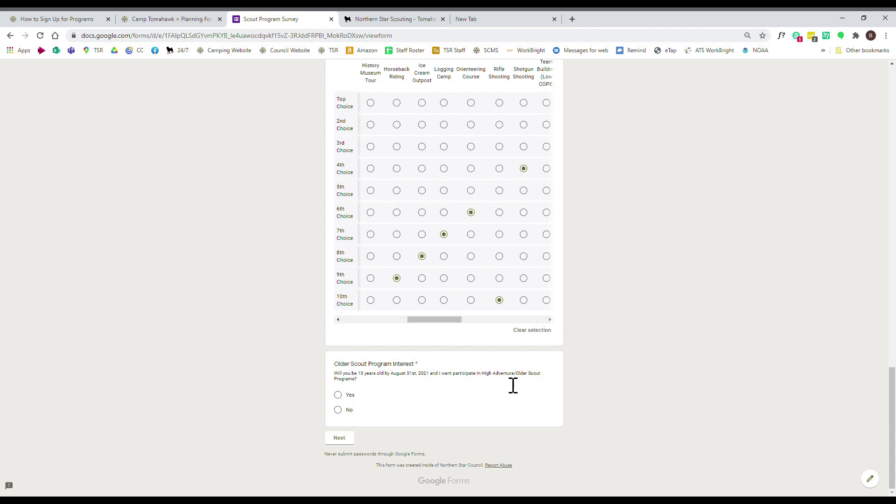
- Review the Block 1A program options, leaving Brownsea selected
scroll(589, 359, up, 6)
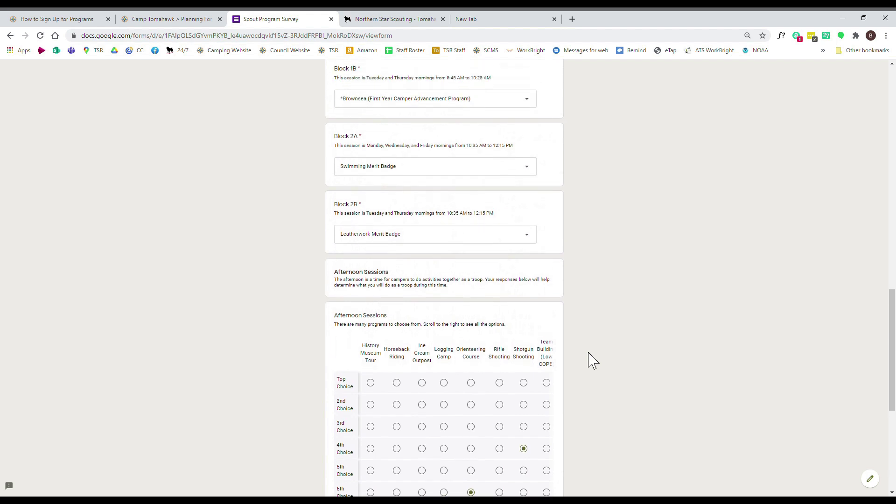
scroll(590, 359, up, 3)
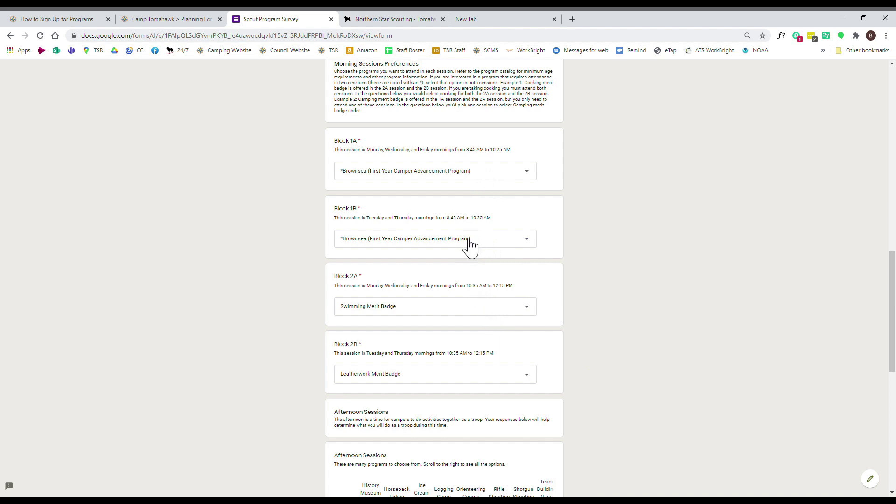
click(465, 174)
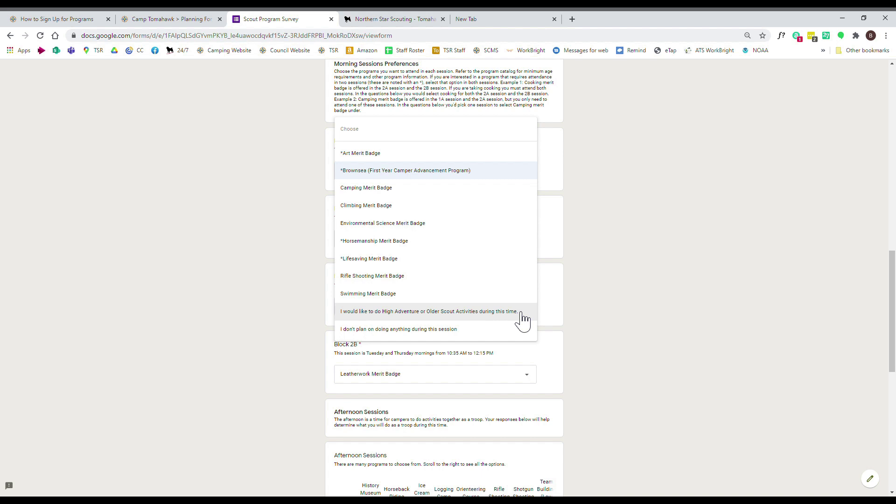
click(591, 281)
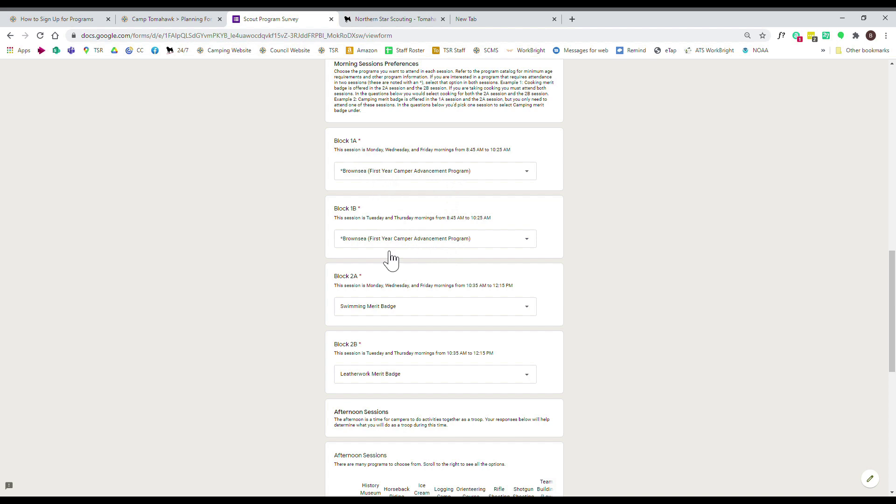
click(380, 174)
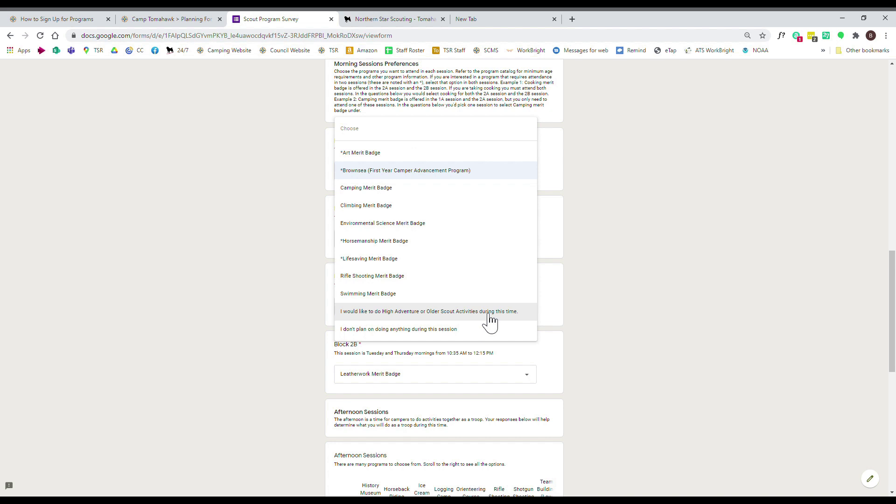
click(576, 309)
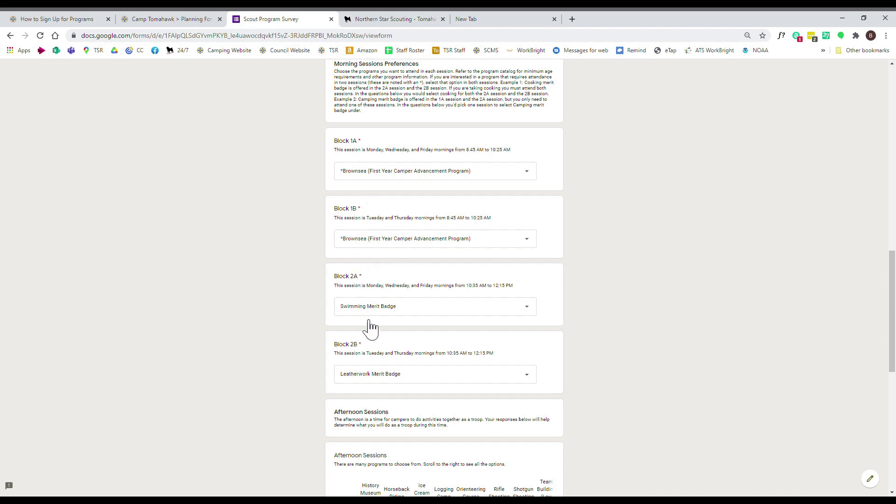
- Answer Yes to Older Scout Program Interest and continue to the next survey section
scroll(602, 373, down, 7)
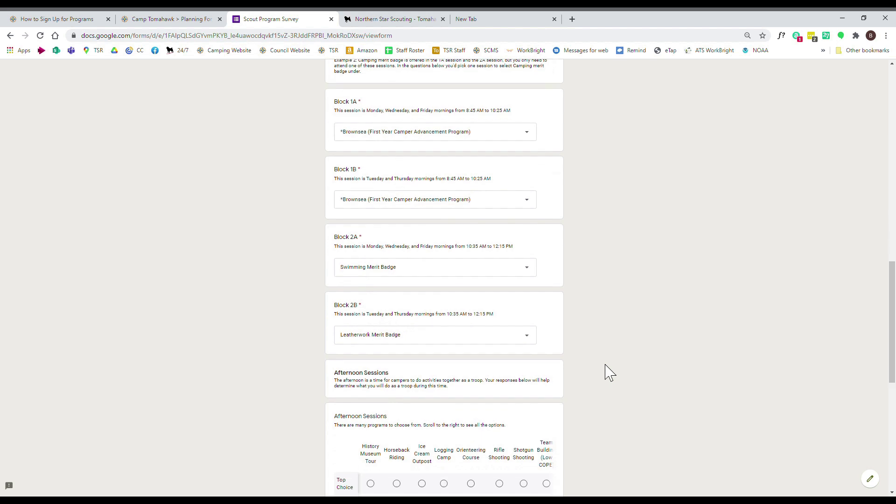
scroll(606, 371, down, 2)
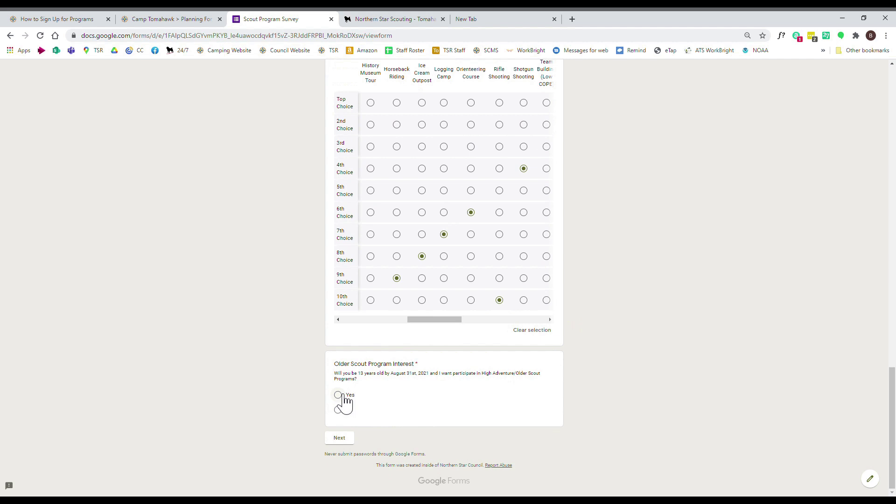
scroll(587, 311, up, 7)
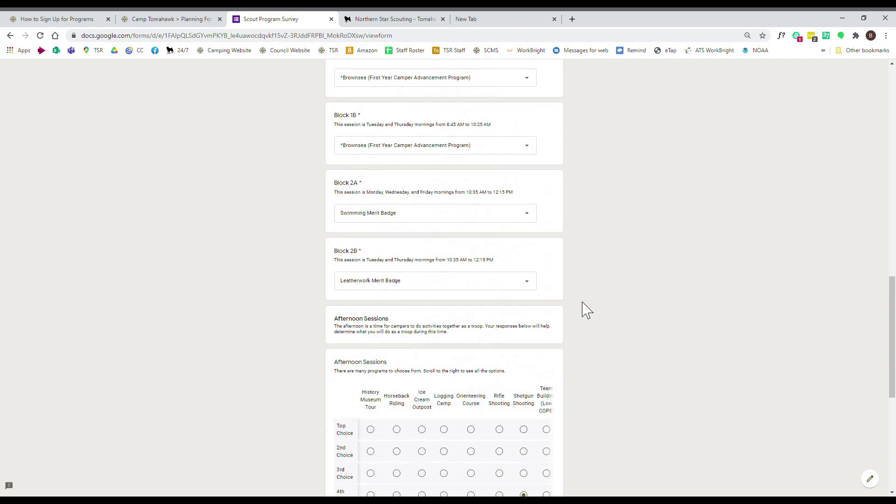
scroll(537, 310, up, 7)
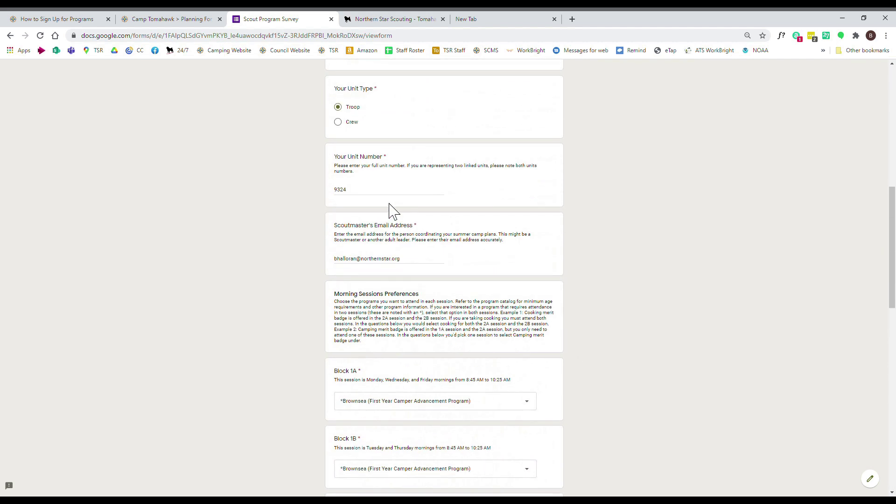
scroll(366, 190, up, 4)
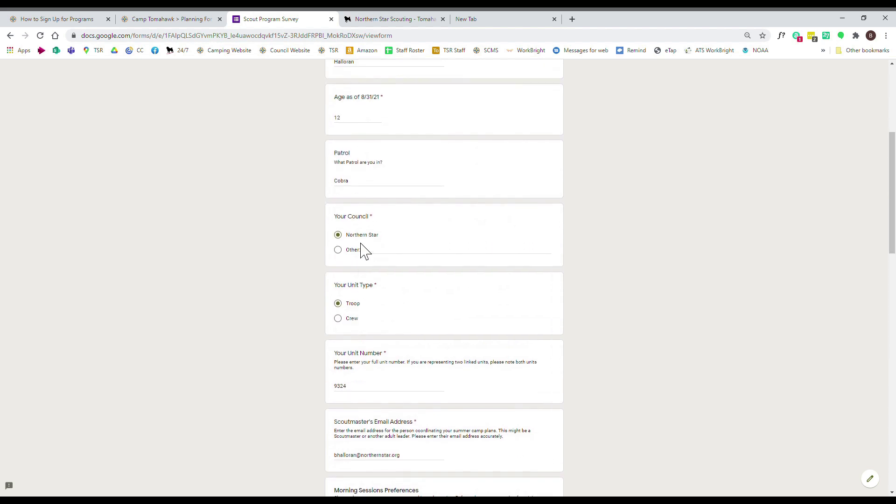
scroll(364, 251, up, 1)
drag(346, 159, 325, 163)
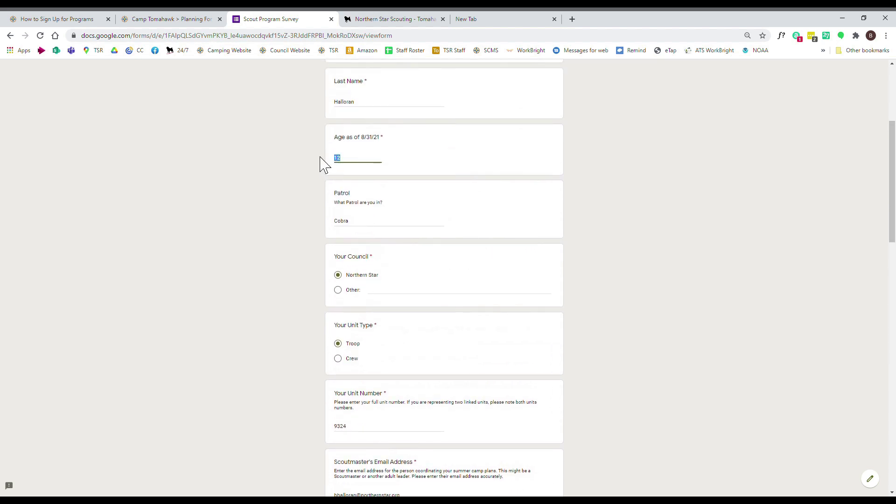
scroll(600, 306, down, 20)
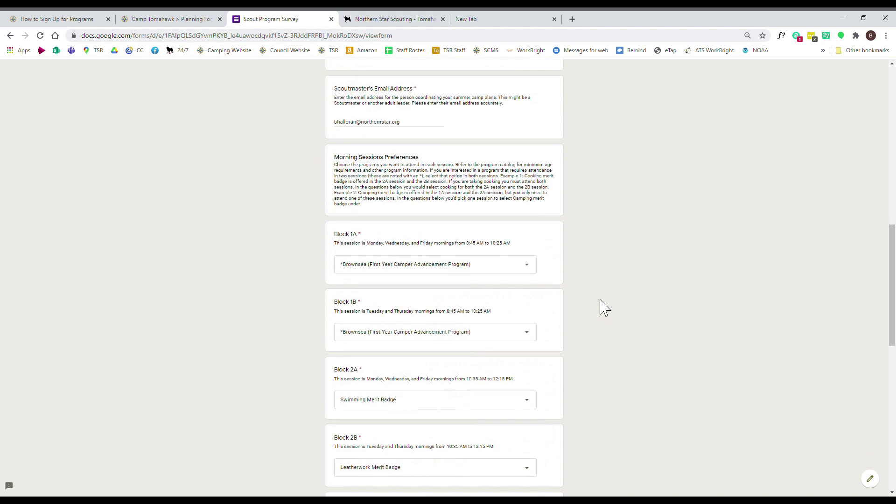
scroll(602, 307, down, 2)
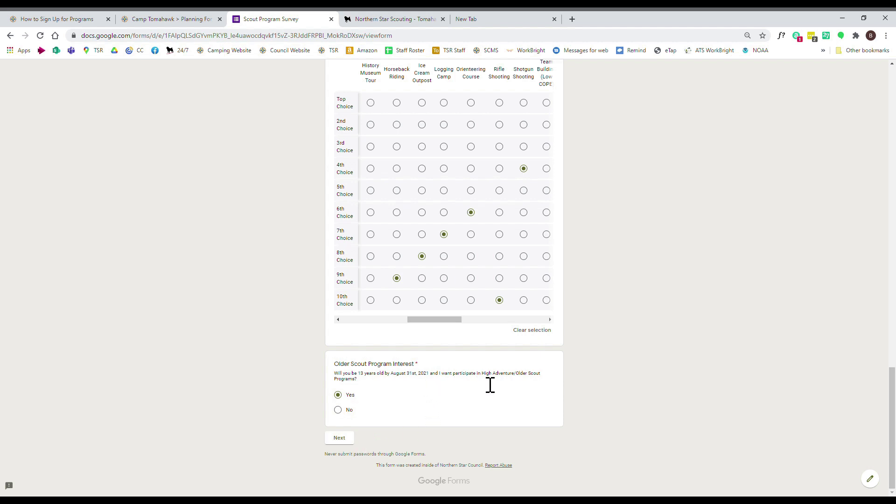
click(347, 440)
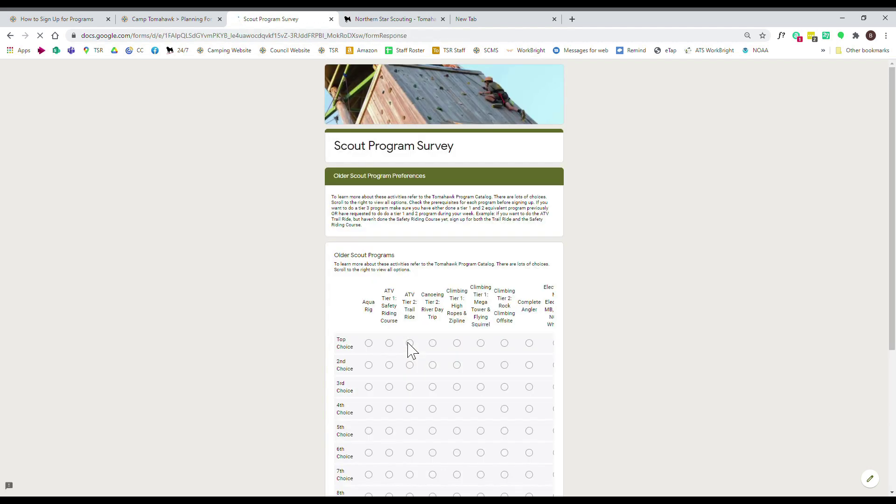
- Rank ATV Tier 1 Safety Riding Course top, ATV Tier 2 Trail Ride 2nd, Aqua Rig 3rd
scroll(589, 296, down, 4)
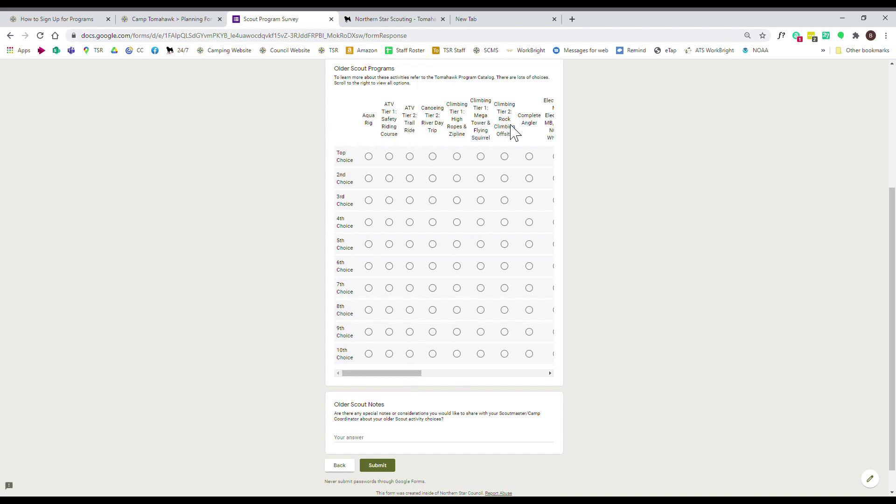
drag(408, 375, 550, 382)
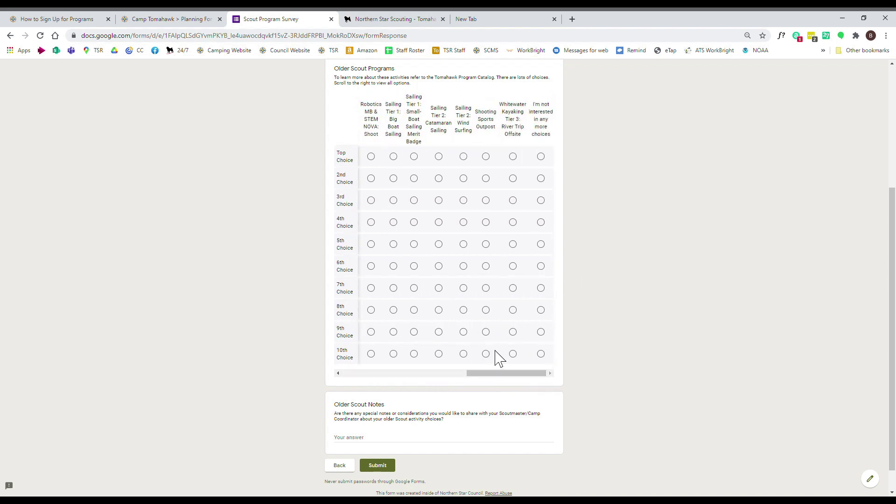
drag(497, 373, 357, 386)
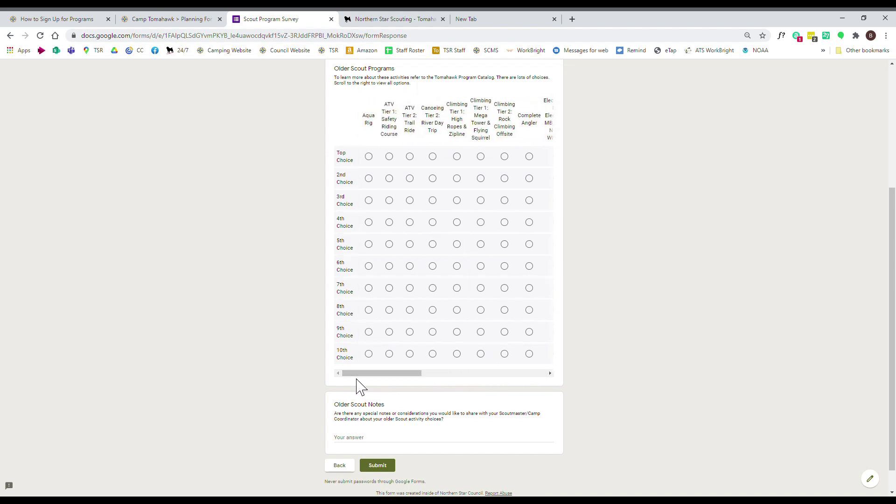
click(395, 158)
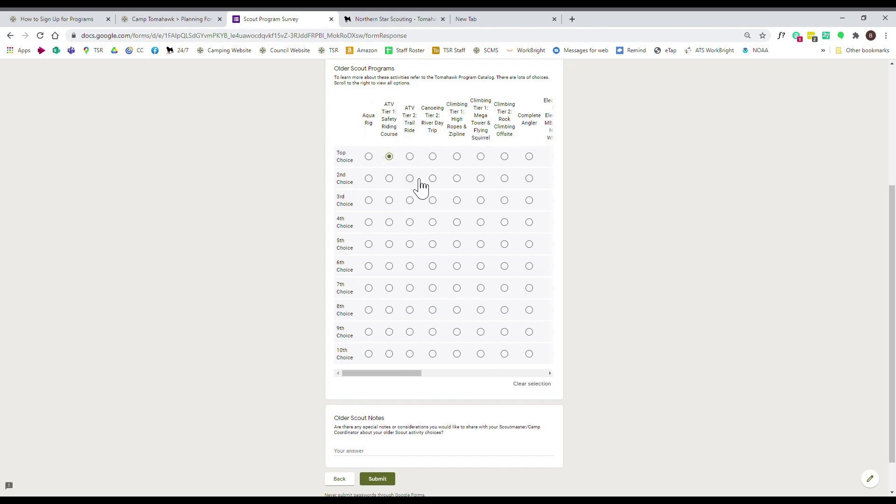
click(410, 180)
click(368, 201)
- Rank Biking Tier 1, Tier 2 and Tier 3 as 4th, 5th and 6th choices
drag(422, 374, 500, 386)
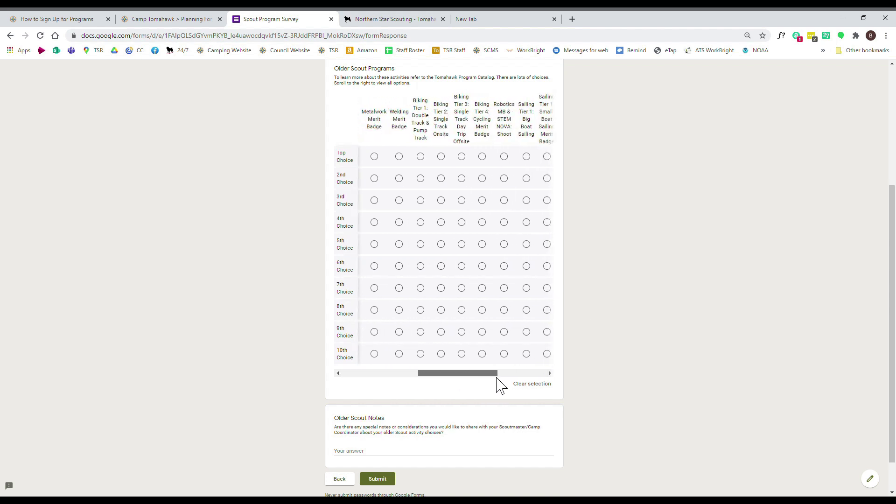
click(425, 225)
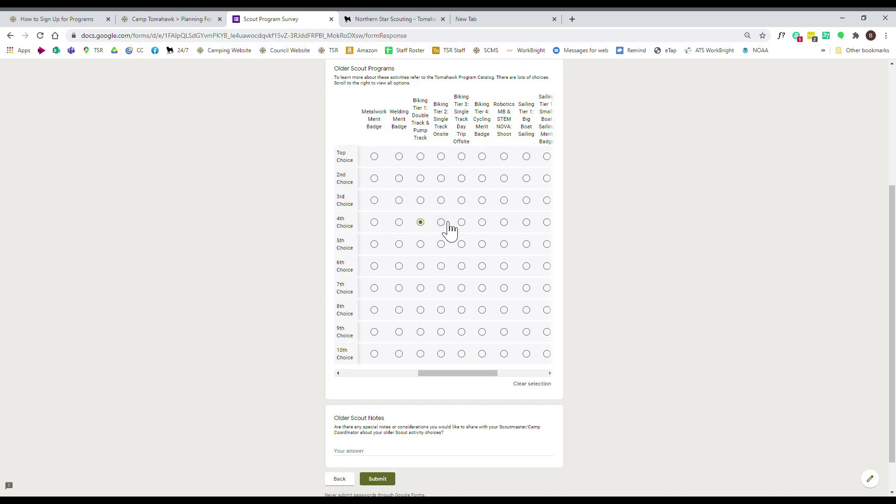
click(445, 245)
click(463, 269)
- Mark the 7th through 10th choices as not interested and start the Older Scout Notes answer
drag(471, 374, 548, 373)
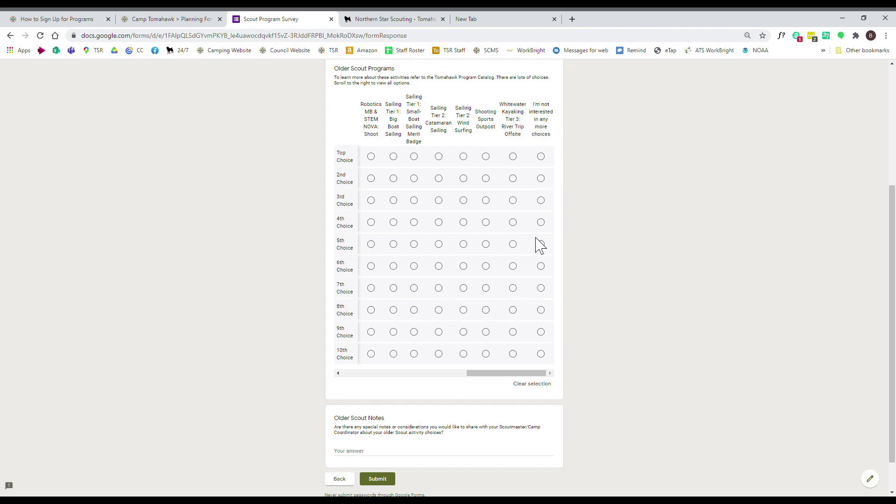
click(541, 288)
click(541, 310)
click(541, 331)
click(541, 354)
drag(540, 373, 392, 379)
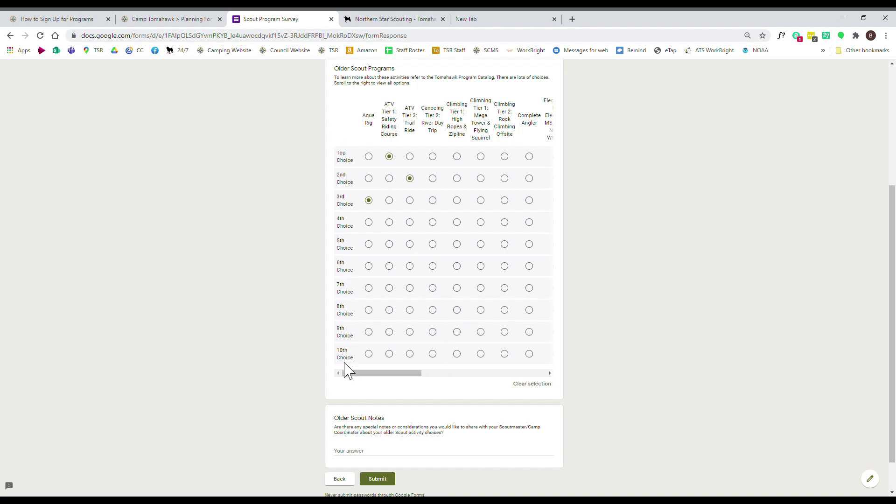
scroll(623, 280, down, 1)
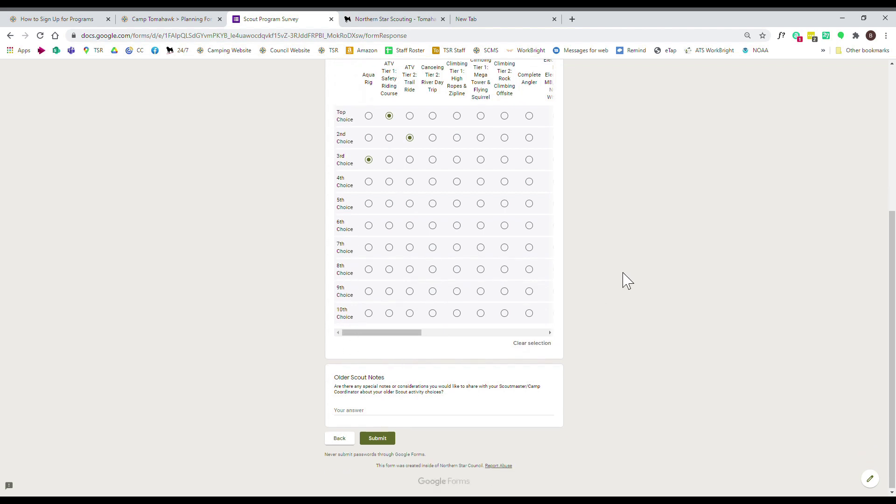
click(373, 413)
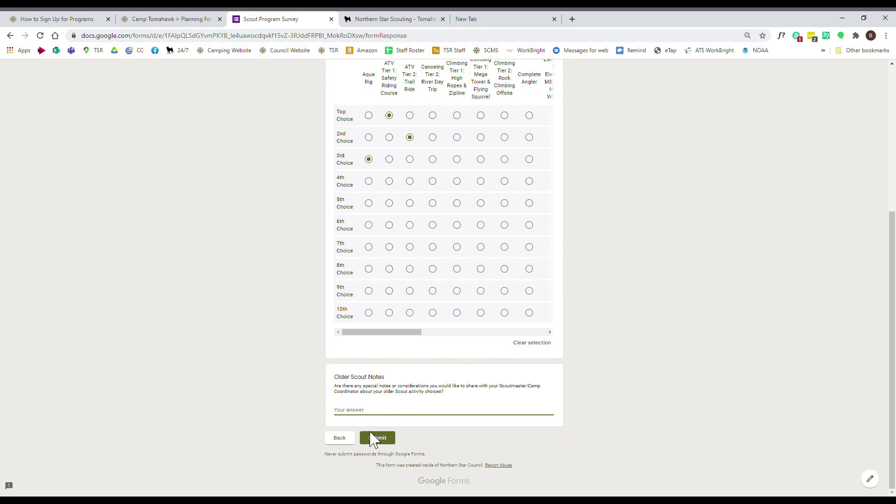
- Submit the survey and highlight the response-recorded confirmation message
click(384, 440)
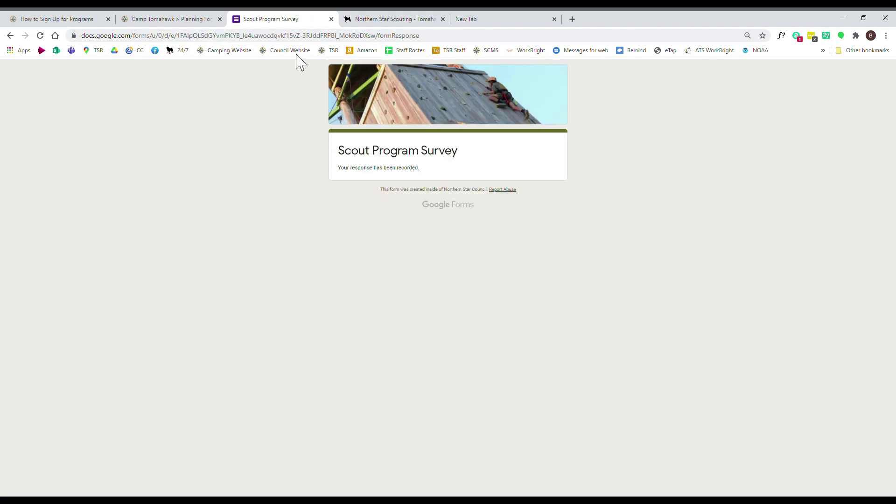
drag(350, 177, 415, 176)
click(416, 177)
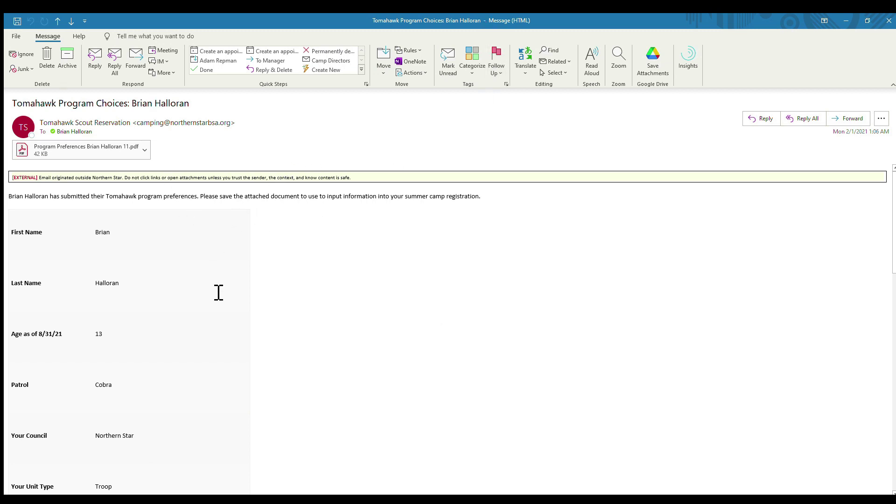
- Review the Tomahawk Program Choices email and open its attached Program Preferences PDF
scroll(213, 280, down, 3)
scroll(145, 198, down, 3)
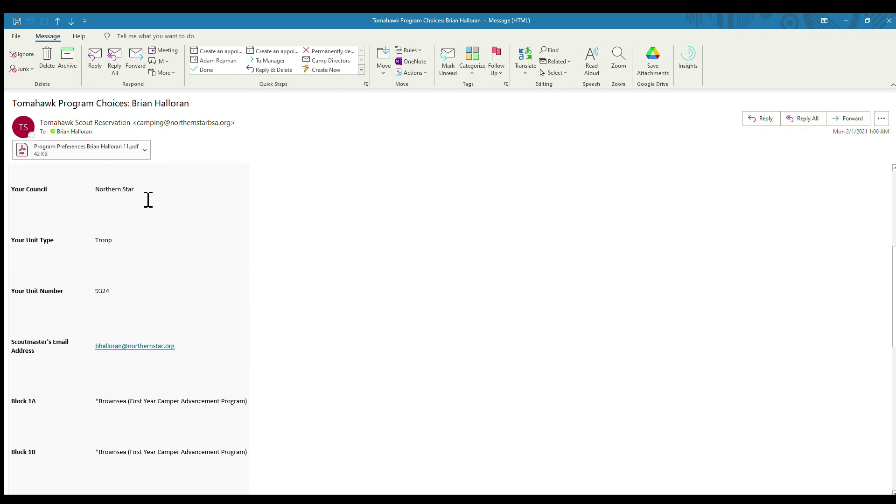
scroll(144, 252, down, 5)
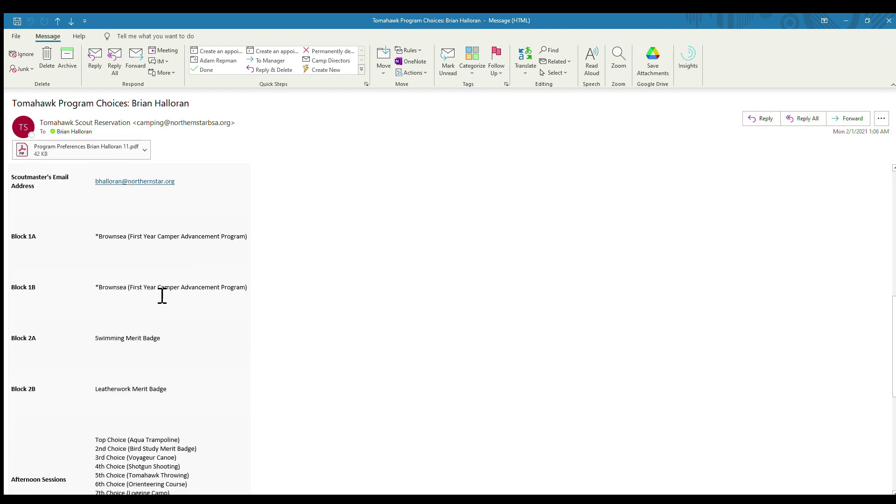
scroll(164, 294, down, 4)
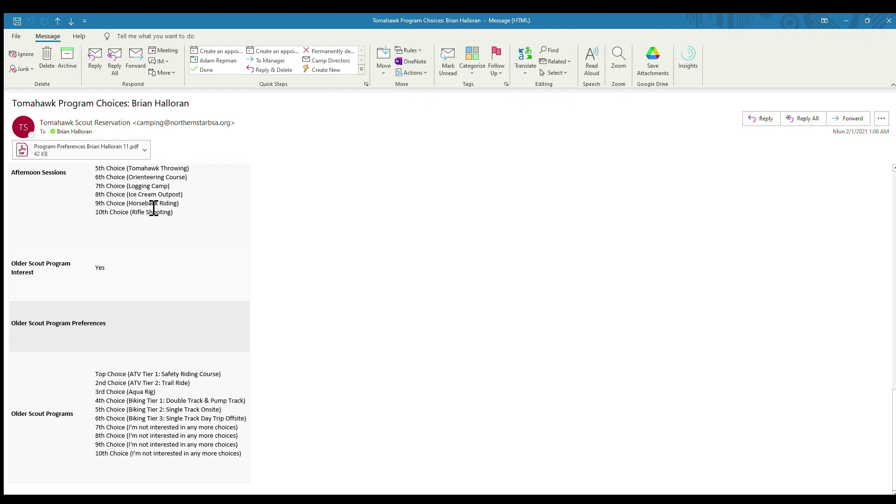
double_click(86, 148)
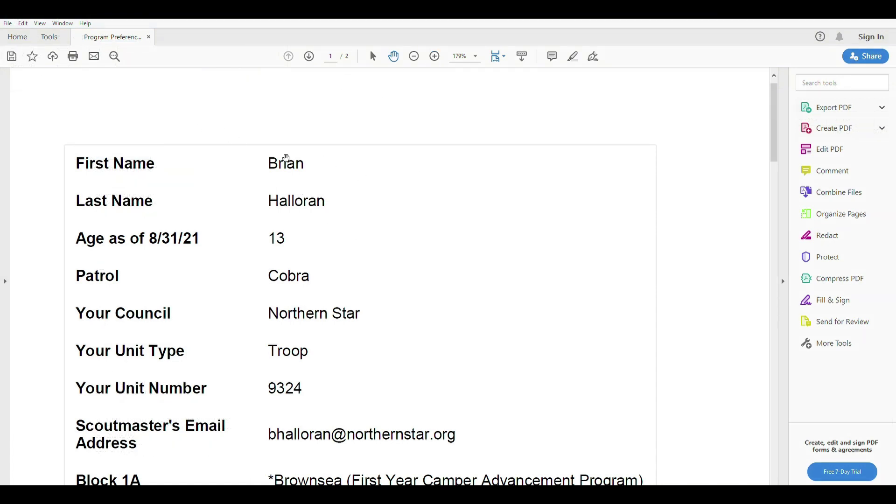
scroll(307, 183, down, 1)
scroll(307, 183, down, 3)
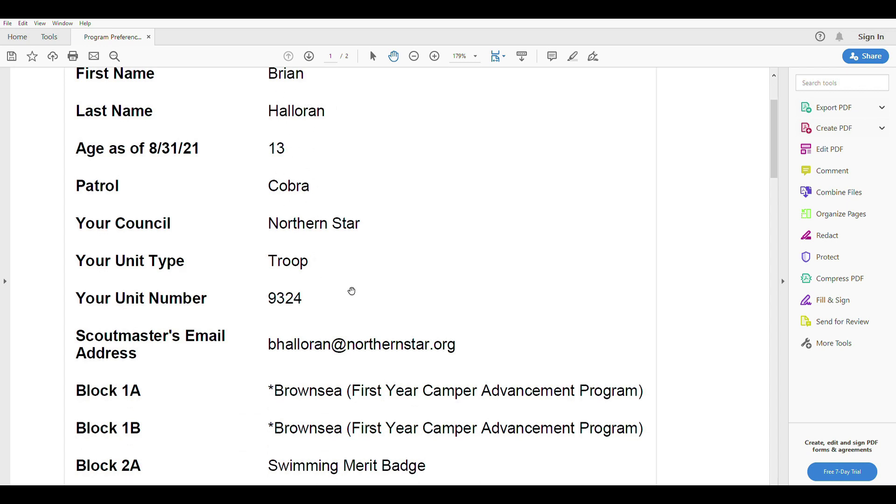
scroll(352, 292, down, 5)
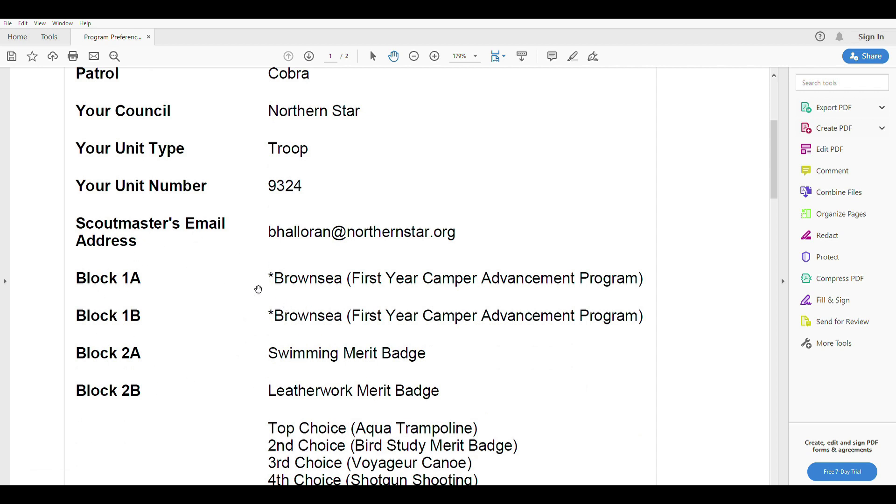
scroll(317, 376, down, 2)
scroll(316, 376, down, 3)
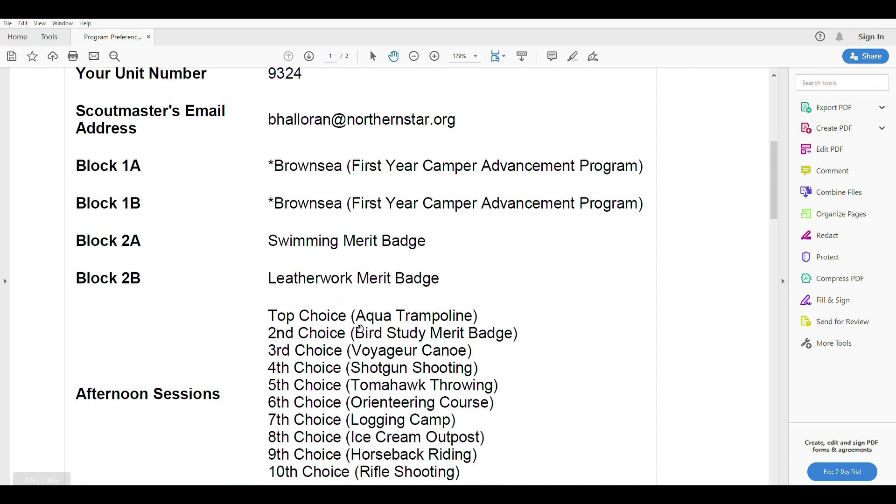
scroll(435, 370, down, 7)
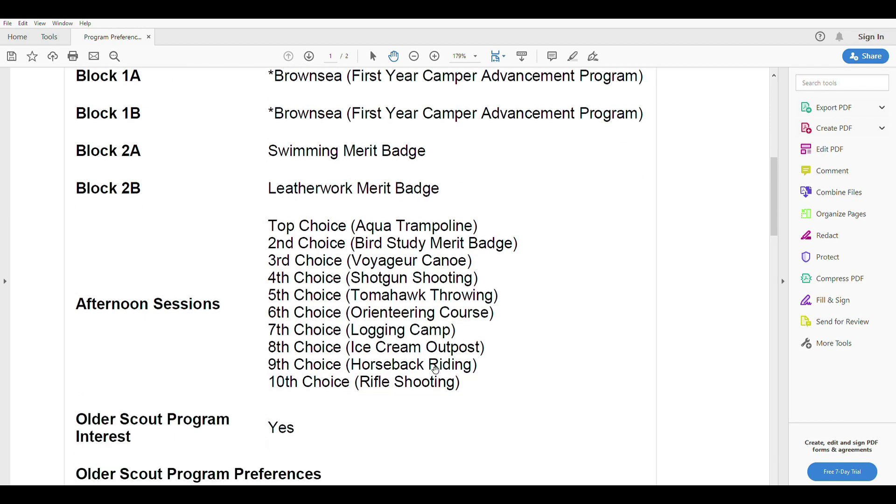
scroll(435, 370, down, 9)
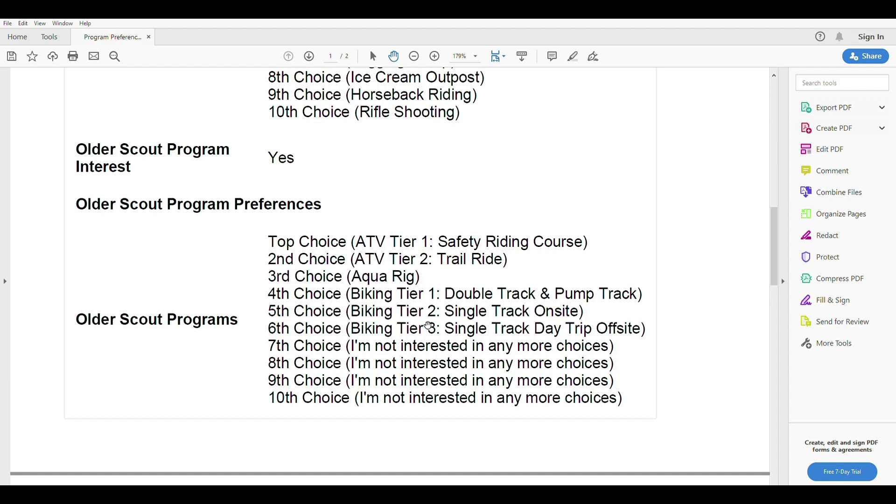
scroll(395, 294, up, 1)
scroll(395, 294, up, 3)
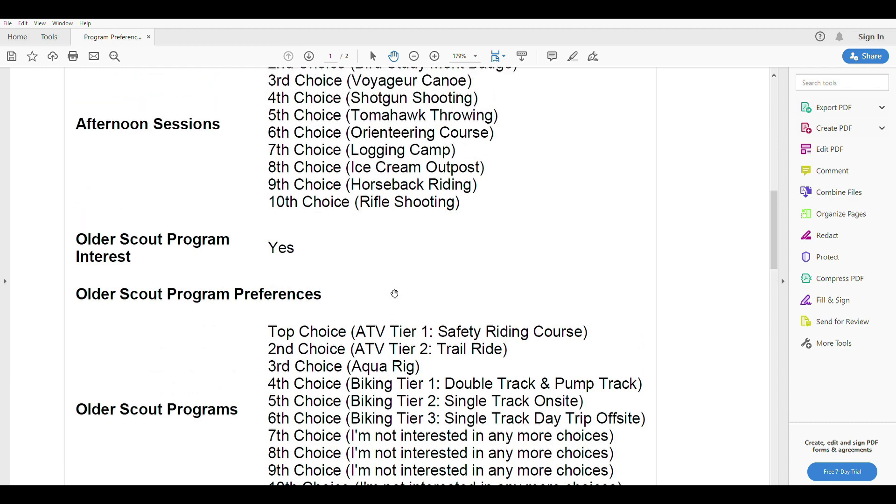
scroll(394, 293, up, 3)
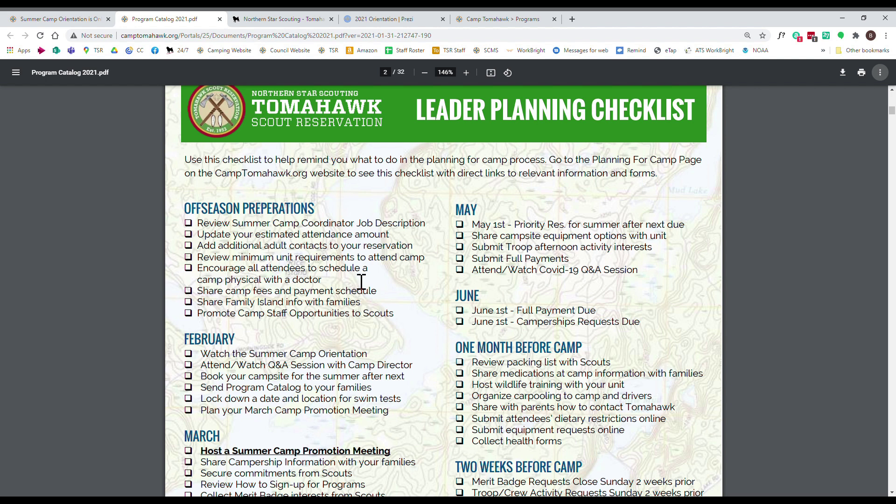
scroll(361, 281, down, 2)
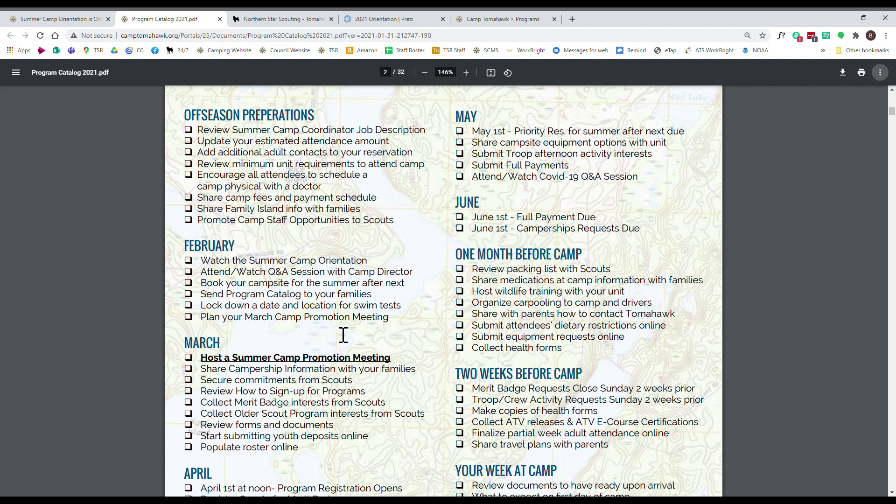
scroll(343, 335, down, 2)
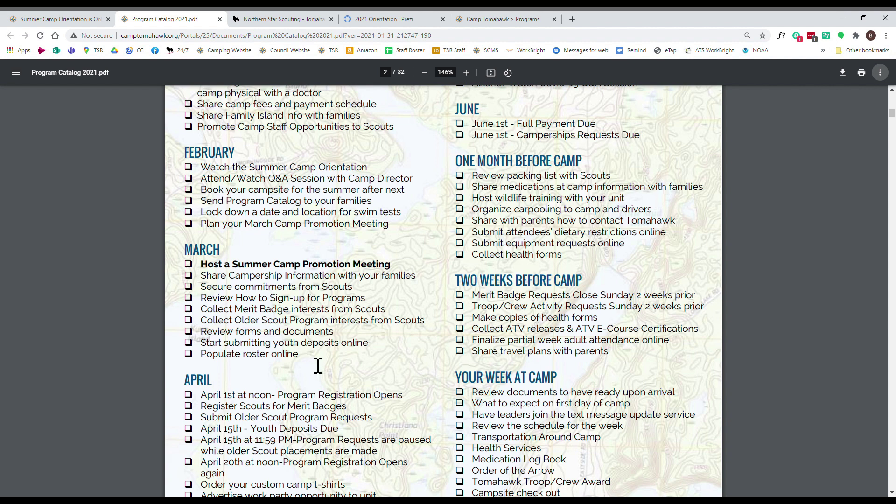
scroll(329, 359, down, 2)
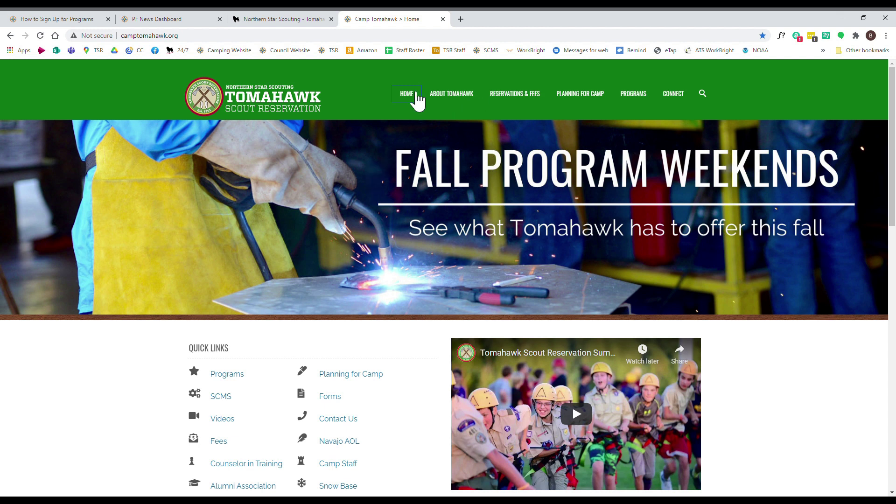
- Go through RESERVATIONS & FEES and Reserve a Campsite to View Sioux Camp Availability, then return to the reservation page
click(517, 96)
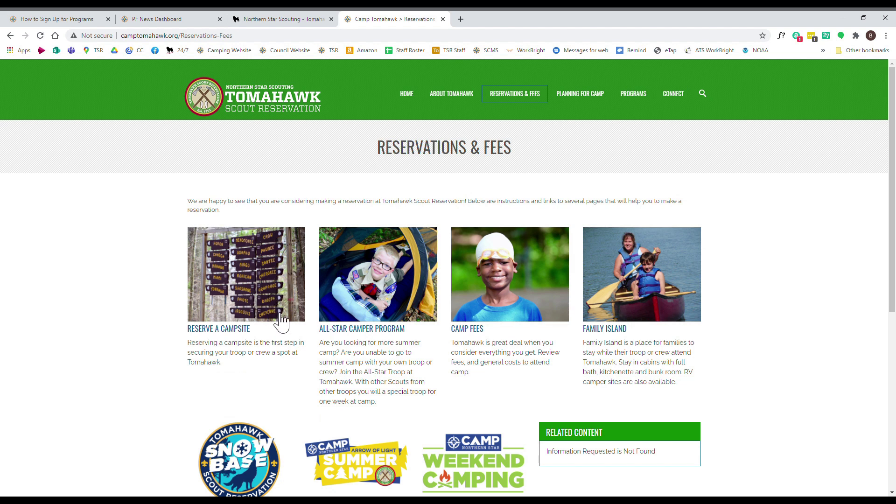
click(266, 289)
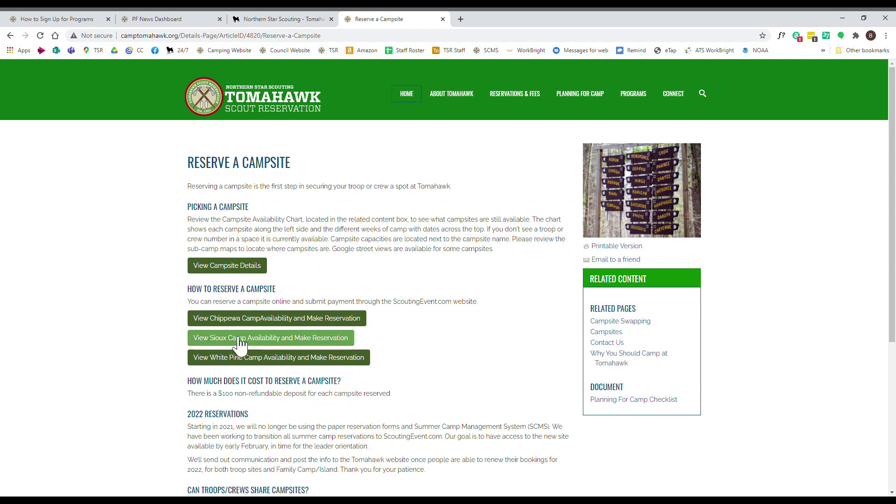
click(239, 343)
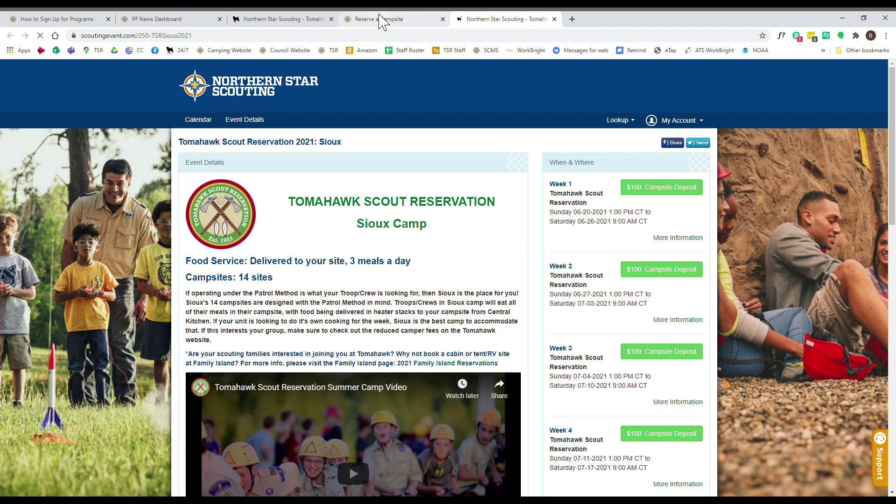
click(383, 22)
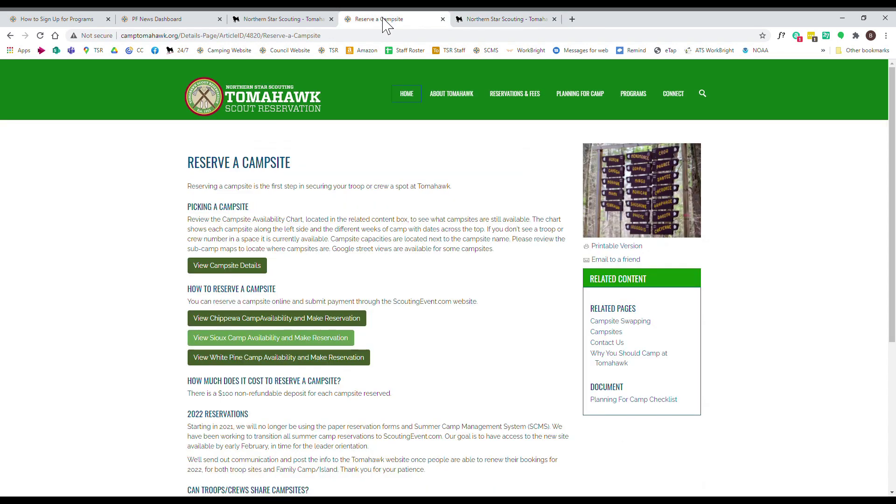
- On the demo Sioux camp event page, choose Lookup Registration from the Lookup menu
click(313, 21)
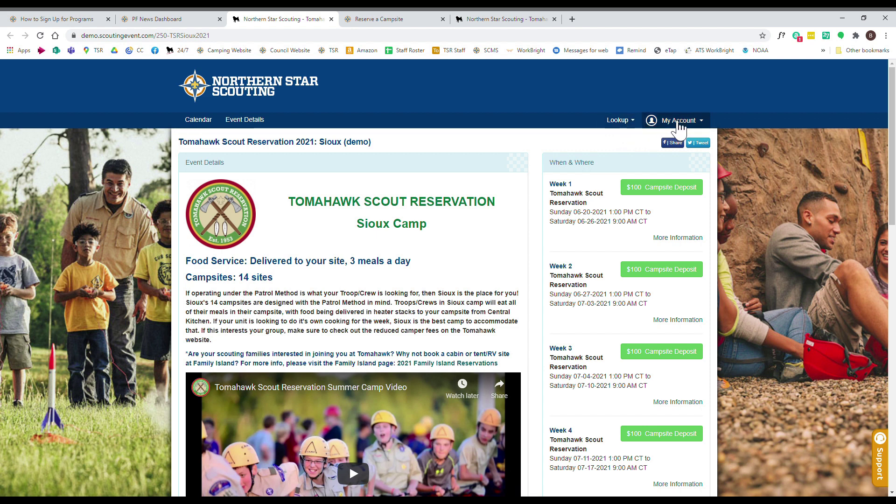
click(618, 124)
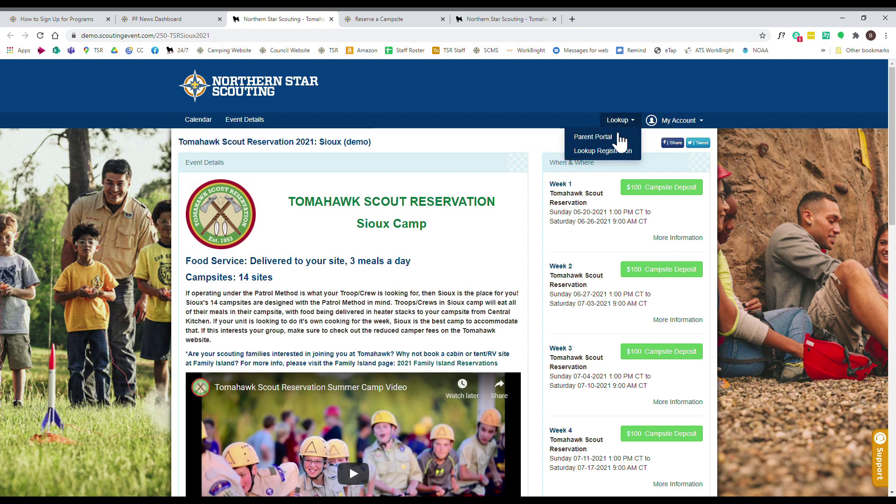
click(602, 151)
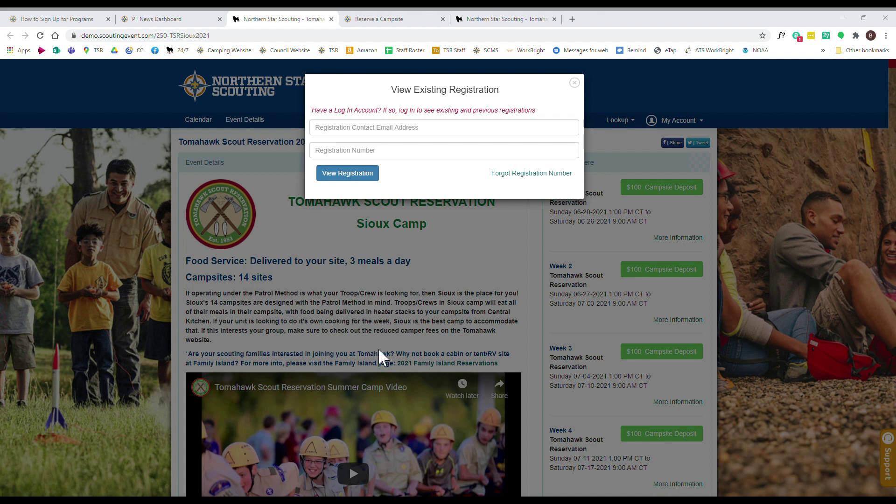
- Look up the Week 8 Sioux registration using the pasted contact e-mail and registration number
click(369, 132)
key(ctrl+v)
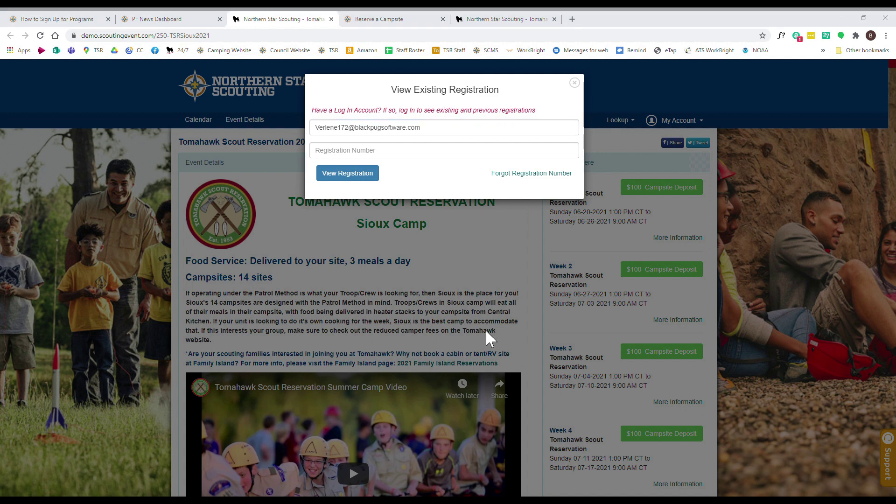
click(383, 150)
key(ctrl+v)
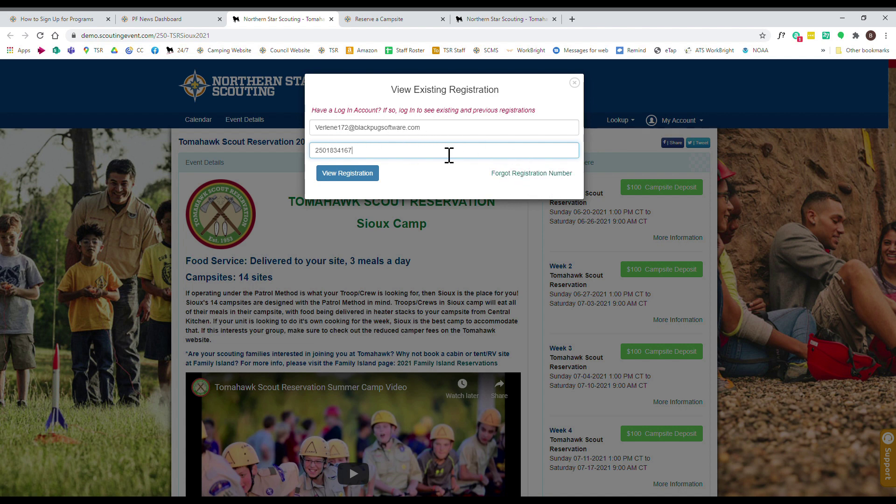
click(359, 181)
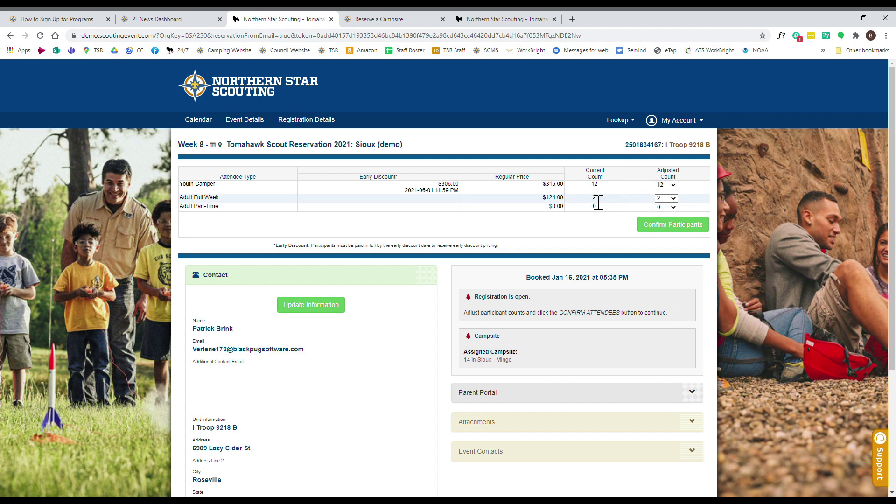
- Confirm the participant counts to reach the financial summary showing the $3,820.00 balance
click(672, 227)
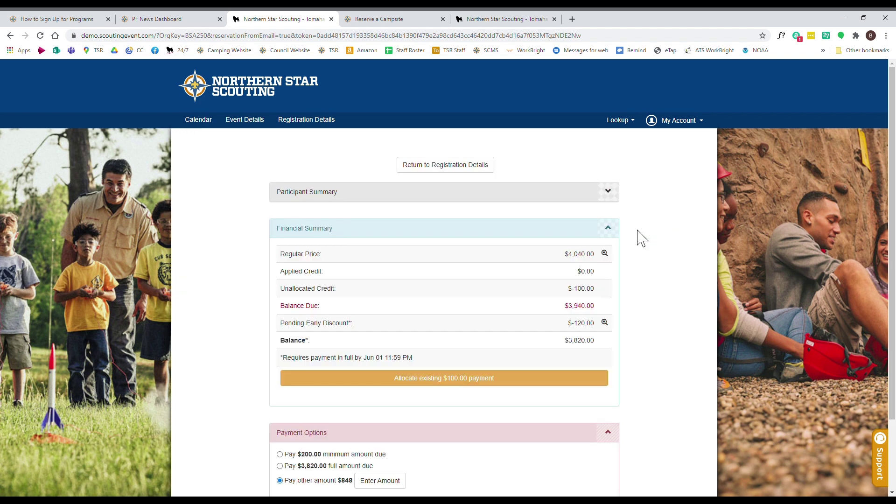
scroll(626, 269, down, 1)
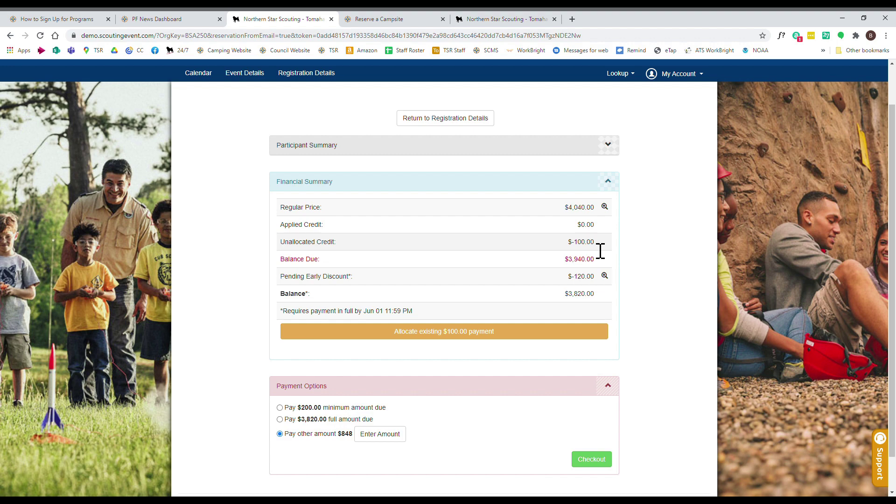
click(505, 333)
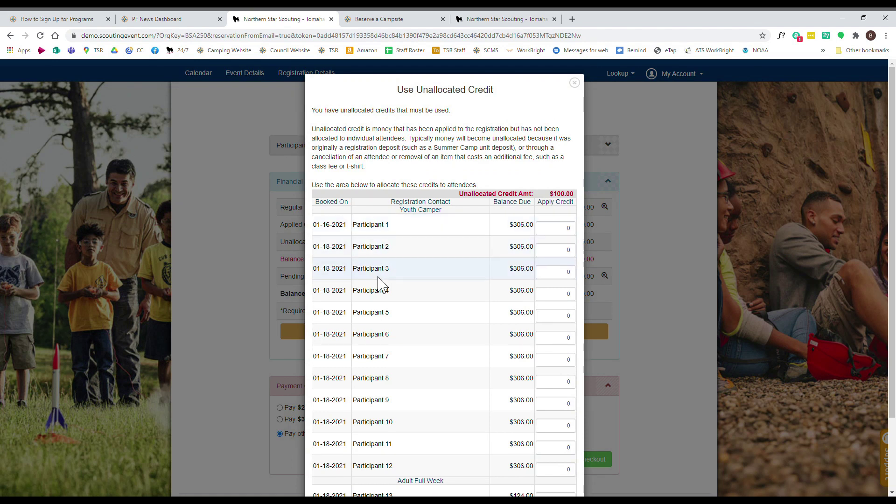
scroll(559, 240, down, 1)
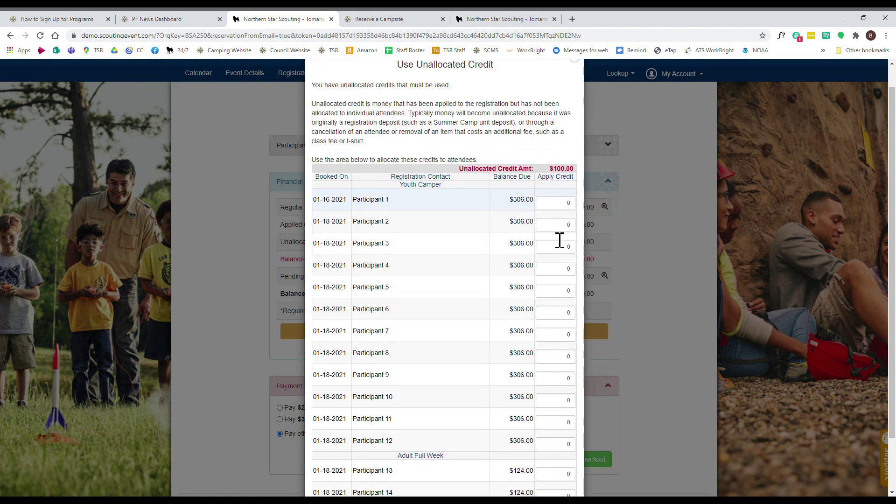
scroll(560, 240, down, 2)
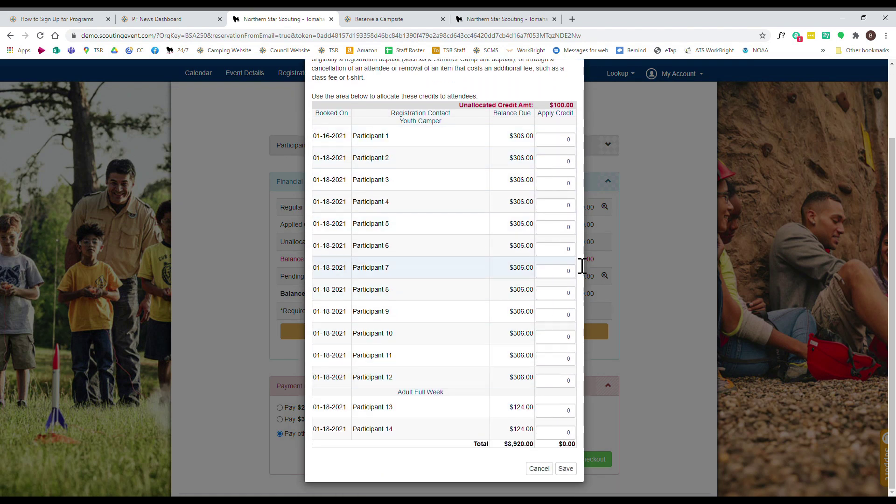
click(539, 468)
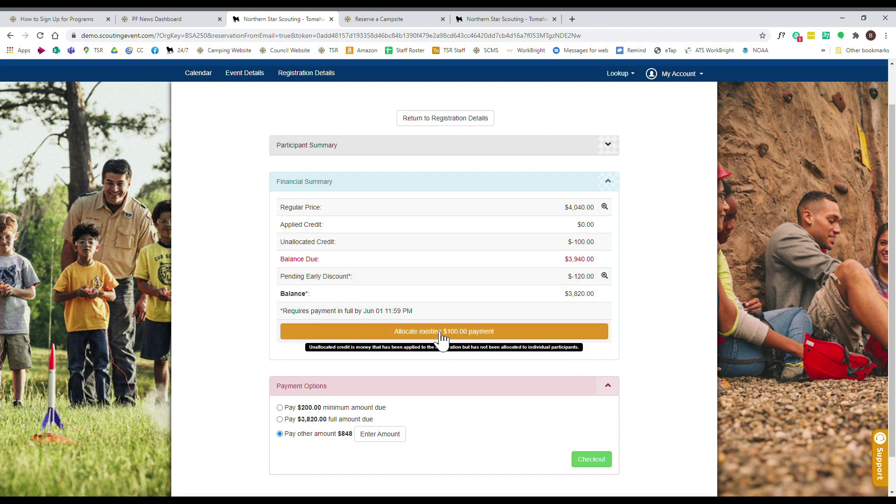
- Choose the $200.00 minimum payment, check out, and agree to the council policies
scroll(607, 340, down, 1)
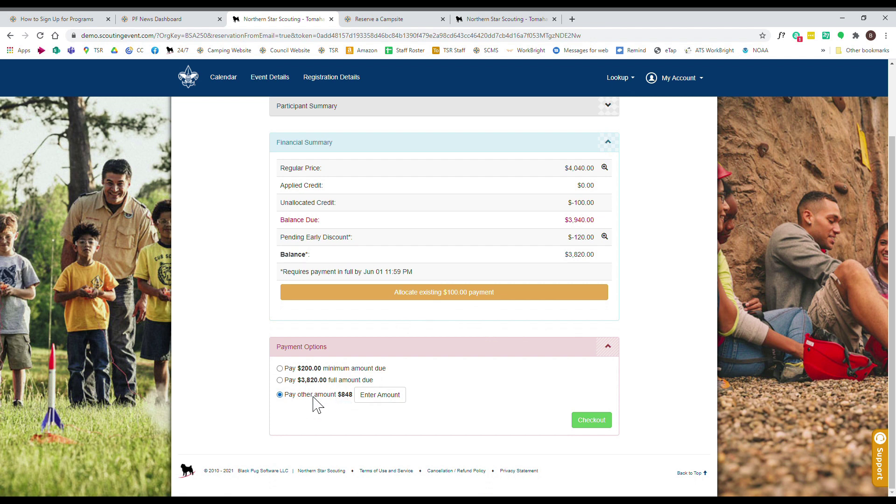
click(288, 368)
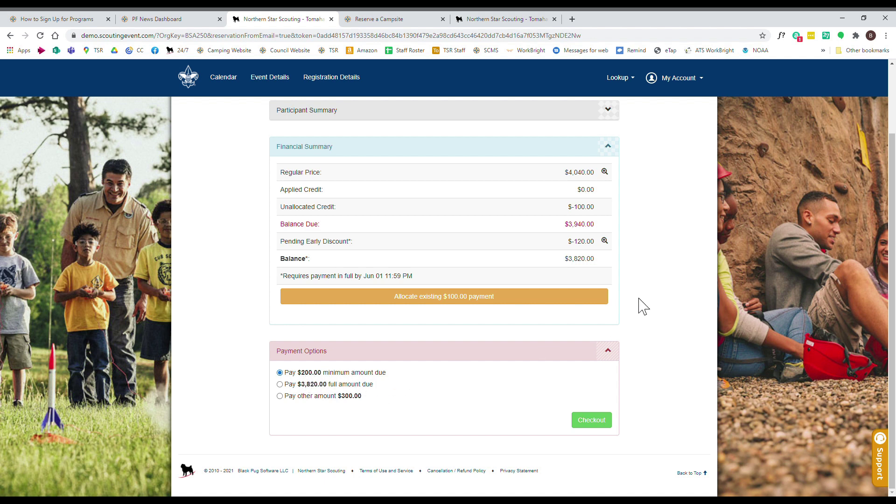
click(592, 422)
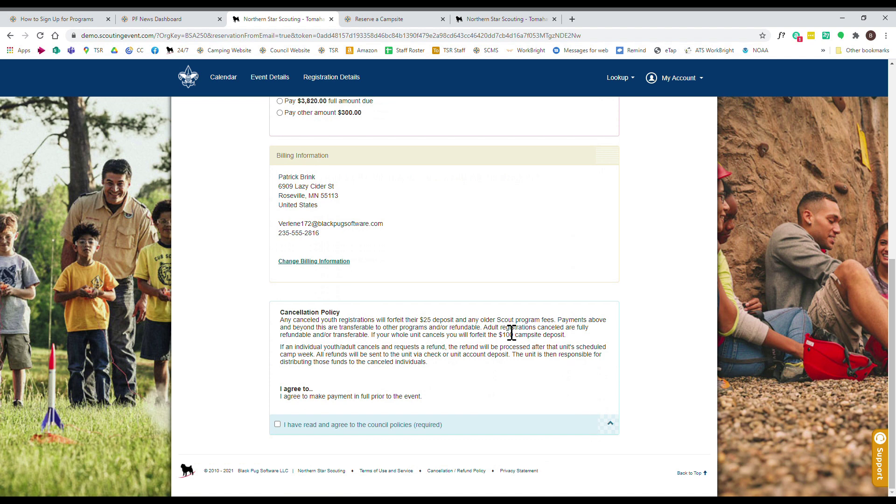
scroll(463, 343, up, 2)
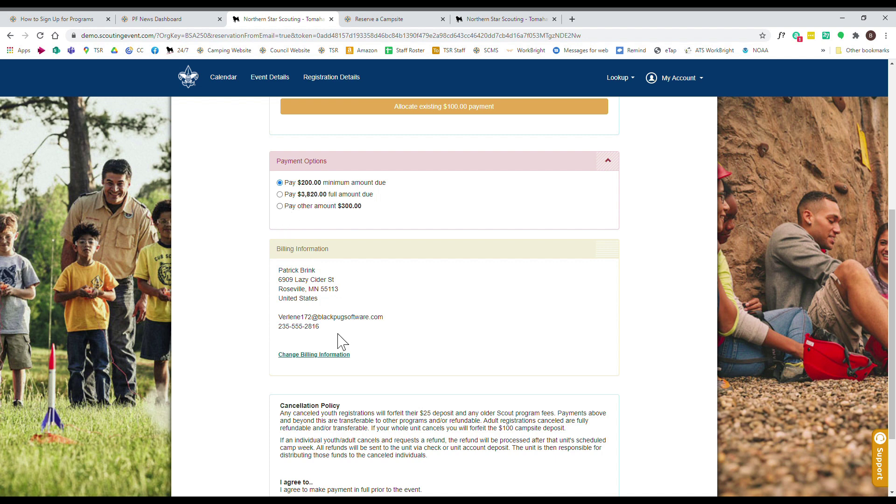
scroll(297, 210, down, 2)
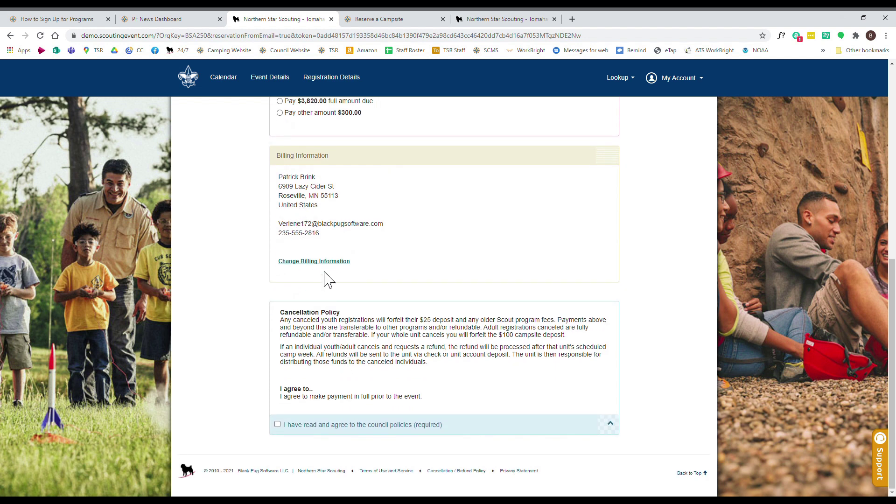
click(277, 424)
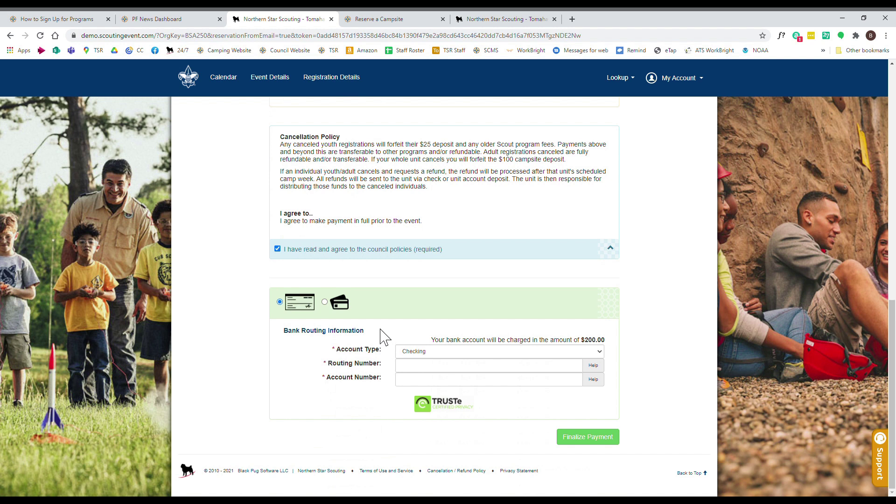
- Pay $200.00 by Visa credit card, entering card number, security code and expiry 02/2022
click(324, 302)
click(363, 357)
click(334, 392)
click(334, 368)
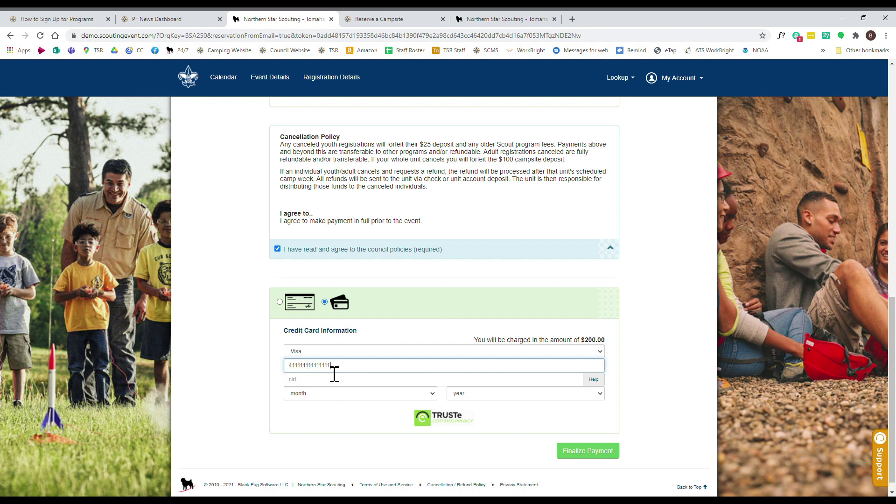
click(330, 387)
click(322, 394)
click(329, 243)
click(505, 394)
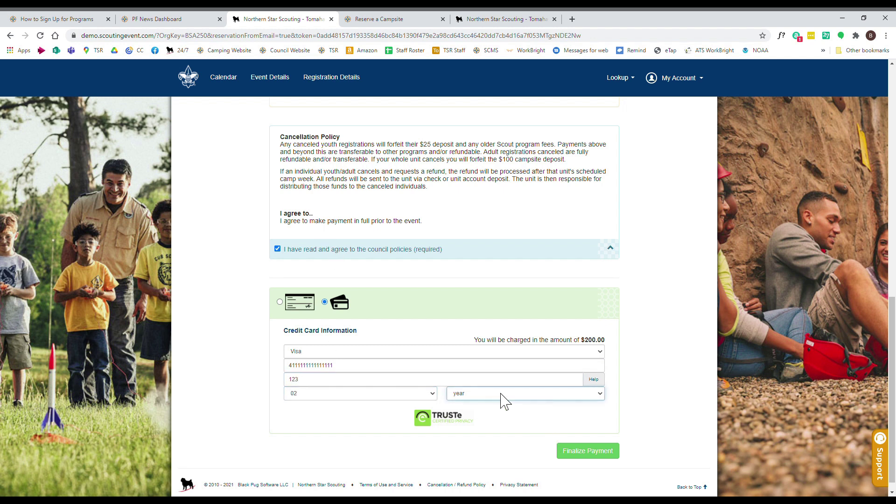
click(474, 256)
click(593, 455)
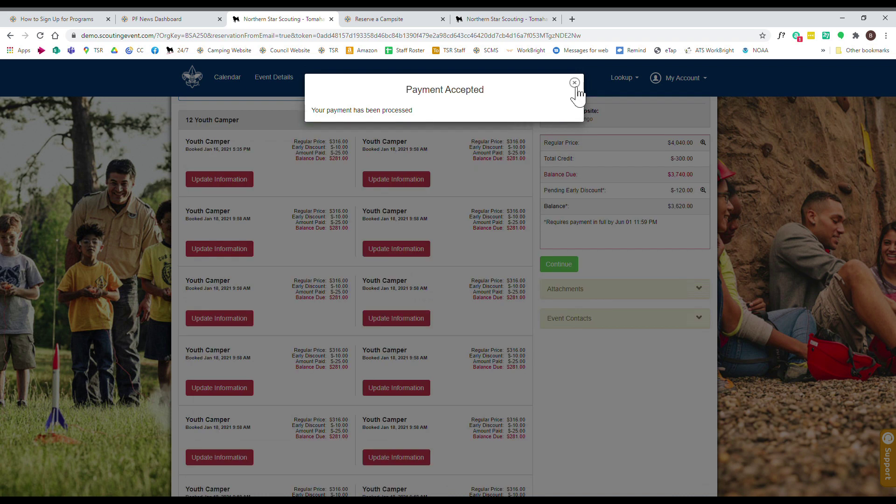
- Dismiss the Payment Accepted message and review the campers' updated $25.00 paid amounts
click(575, 84)
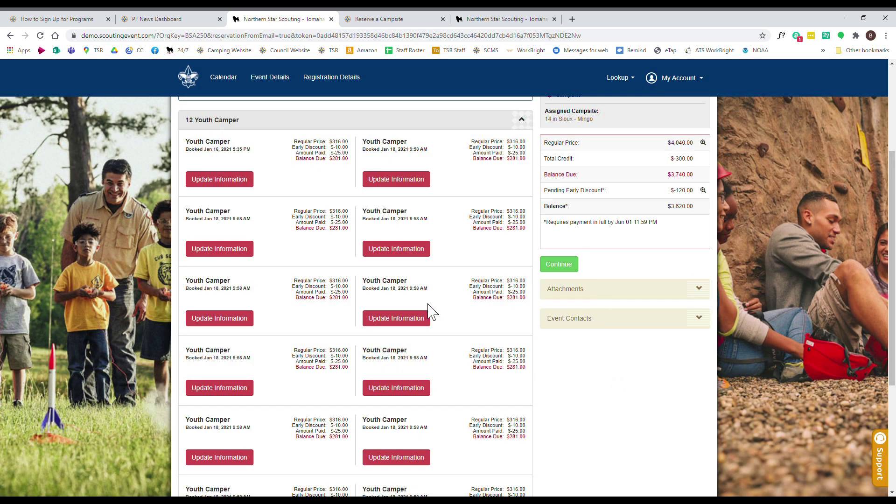
click(341, 165)
scroll(554, 411, up, 4)
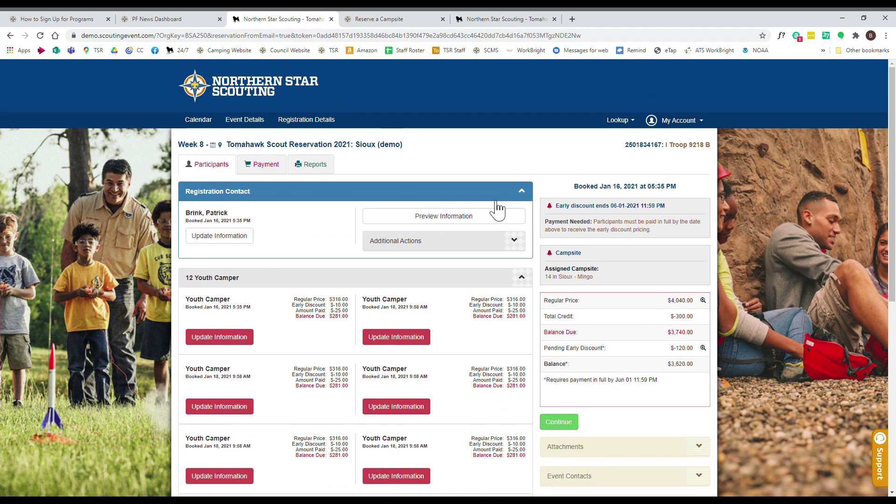
- Add two additional contact e-mails to the registration contact's details and save them
click(233, 238)
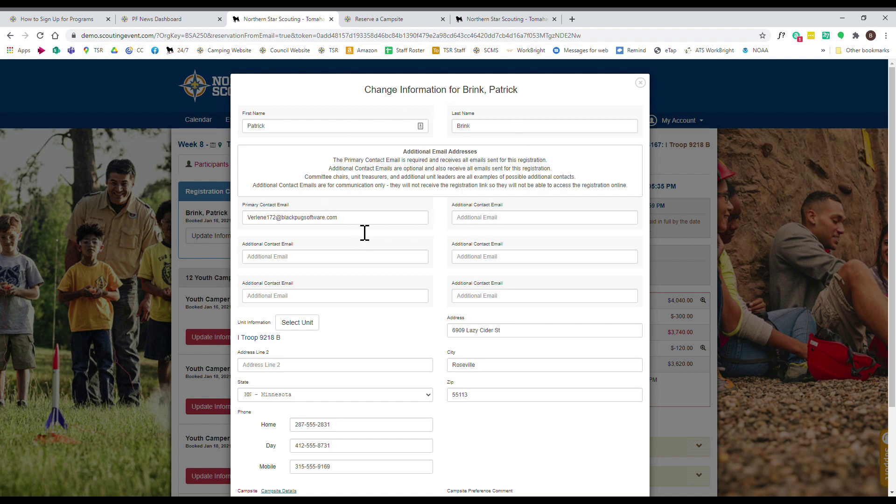
click(507, 227)
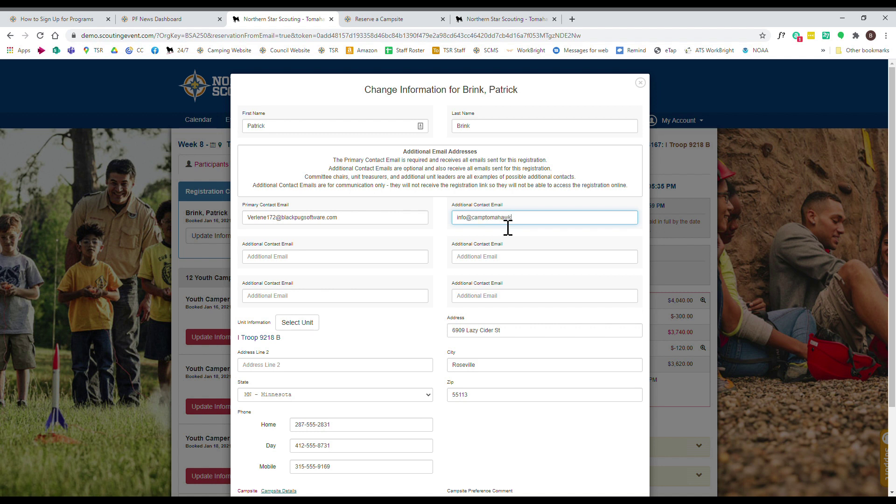
key(Tab)
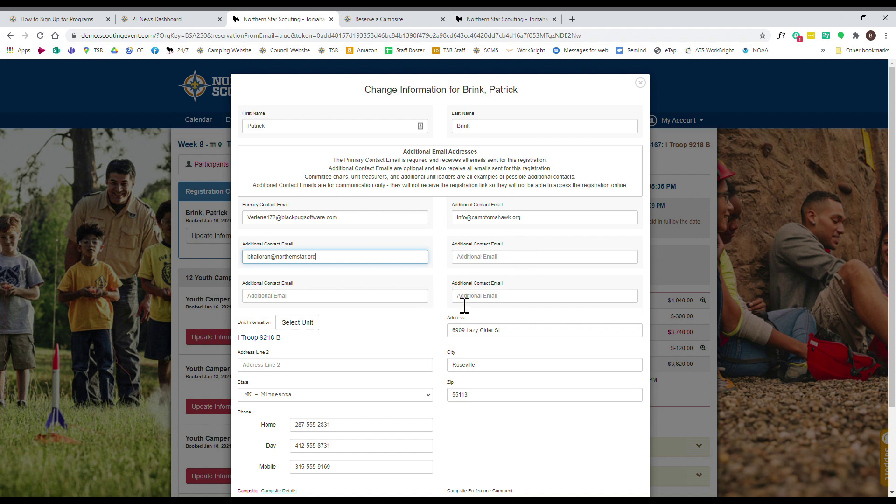
scroll(448, 303, down, 2)
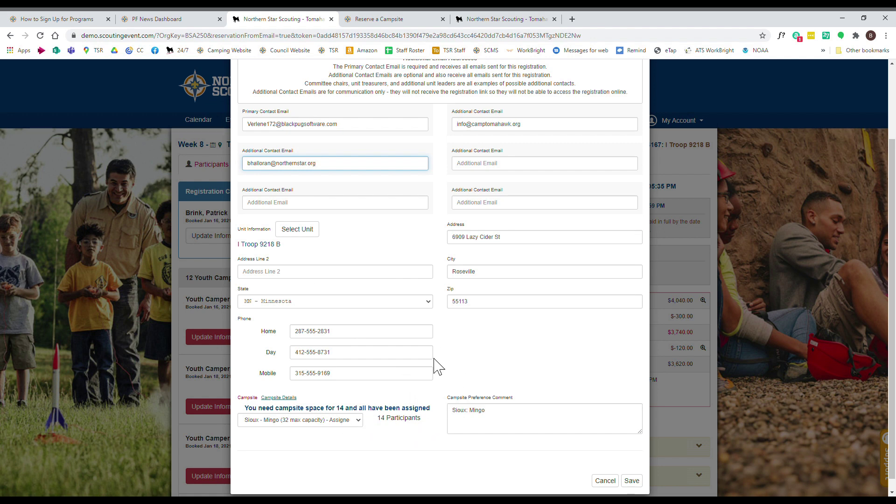
scroll(438, 366, up, 2)
scroll(587, 375, down, 3)
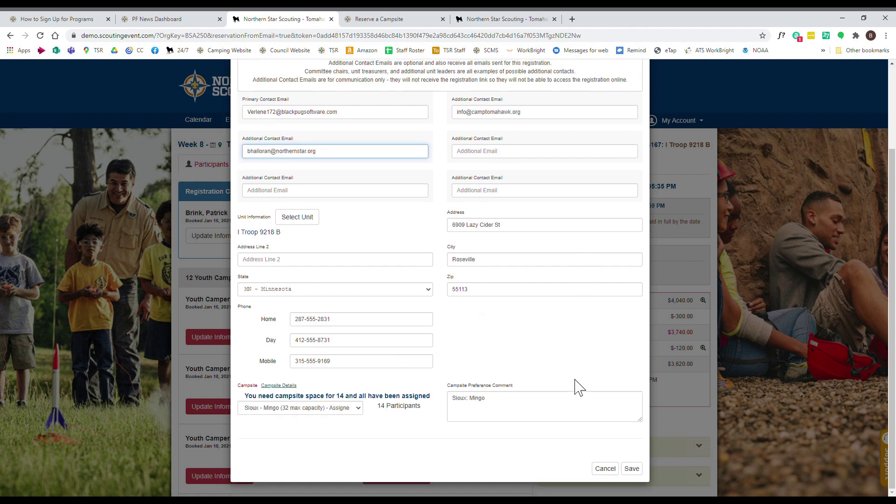
click(632, 470)
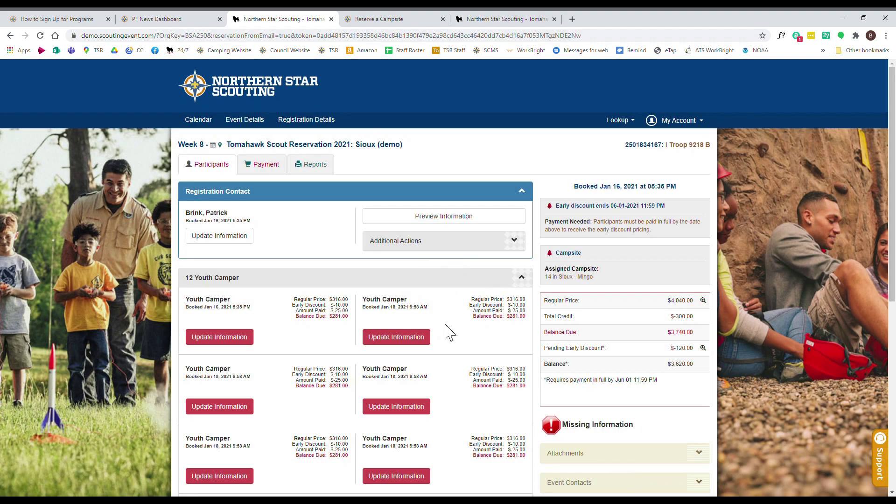
scroll(510, 310, down, 3)
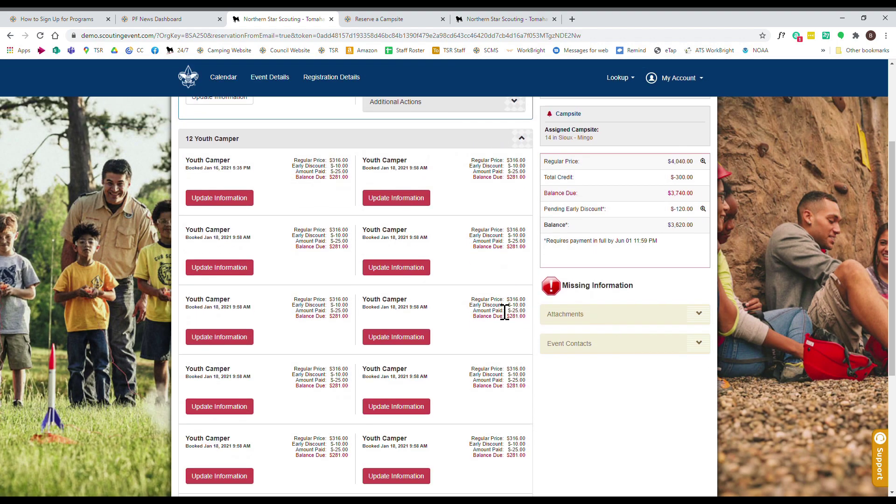
scroll(438, 264, up, 1)
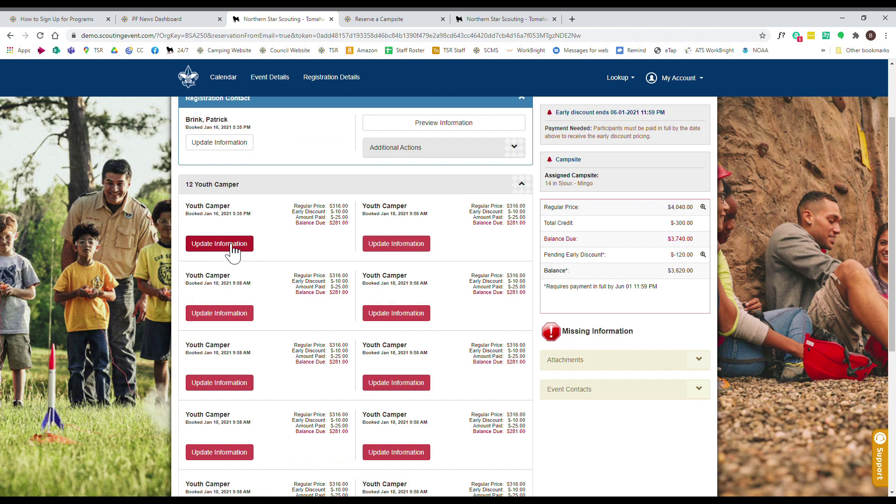
click(225, 246)
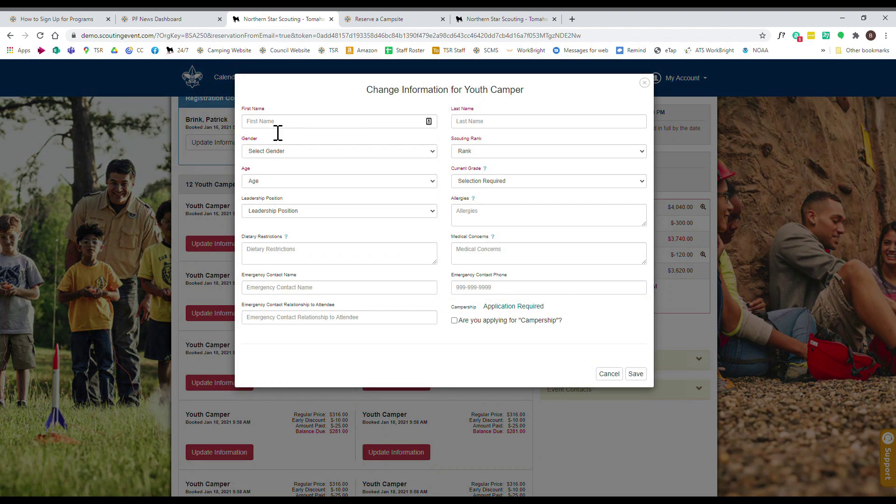
click(368, 125)
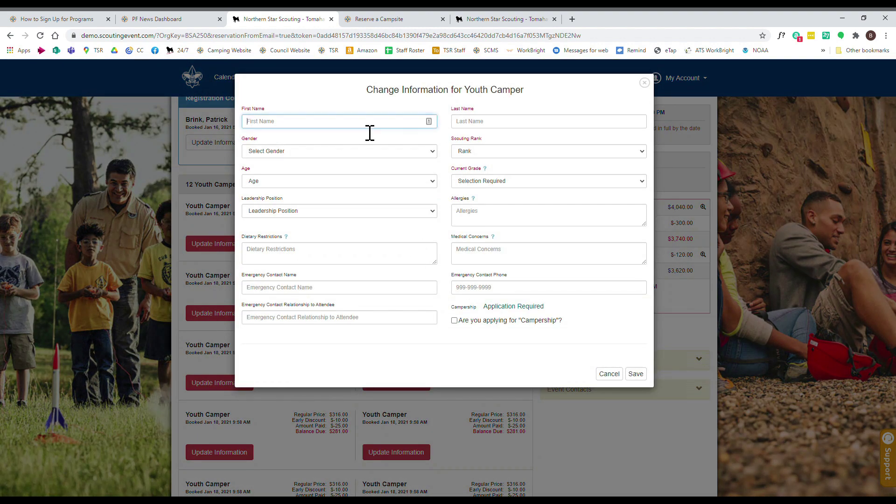
click(503, 125)
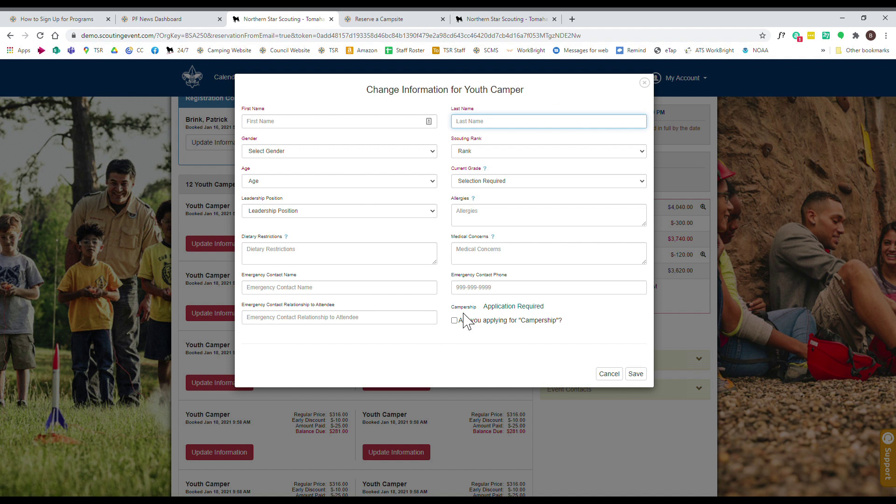
click(615, 377)
scroll(508, 306, up, 2)
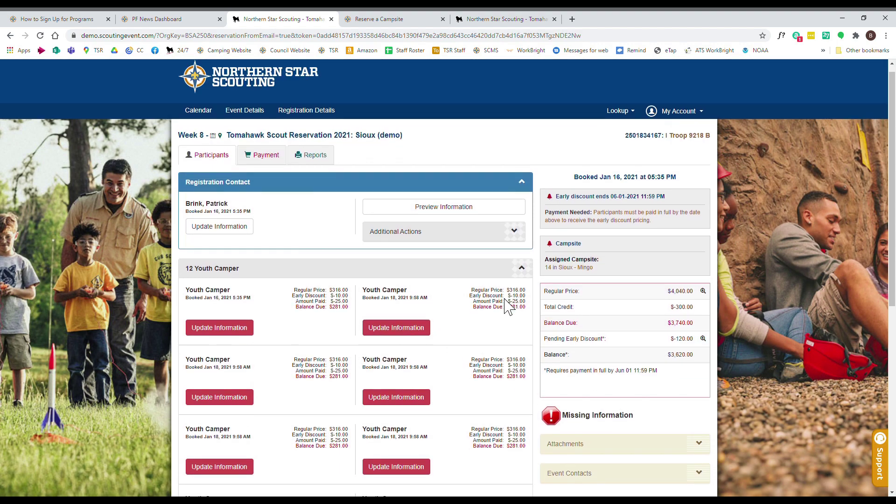